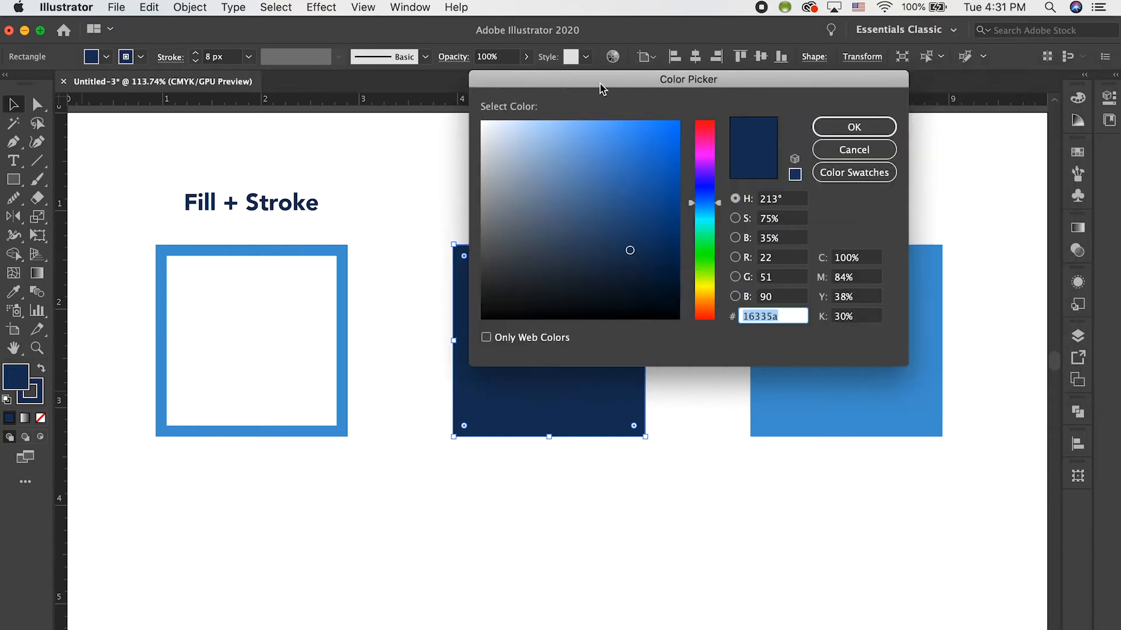
# Fill the middle square with medium blue #3383db in the Color Picker.
pyautogui.click(593, 165)
pyautogui.click(602, 148)
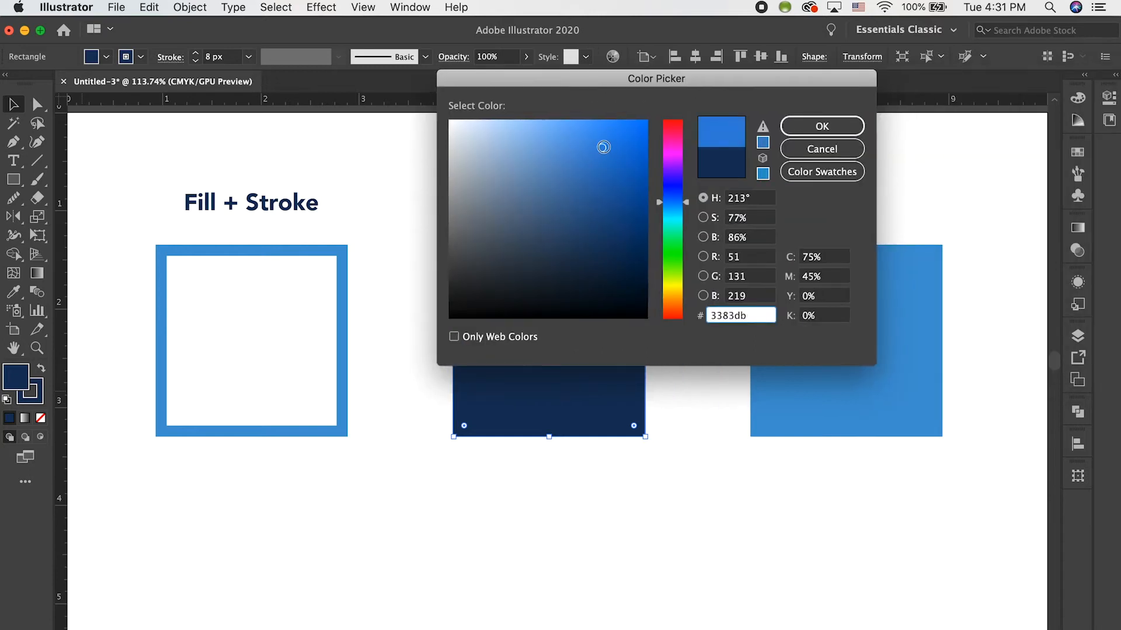
pyautogui.click(821, 126)
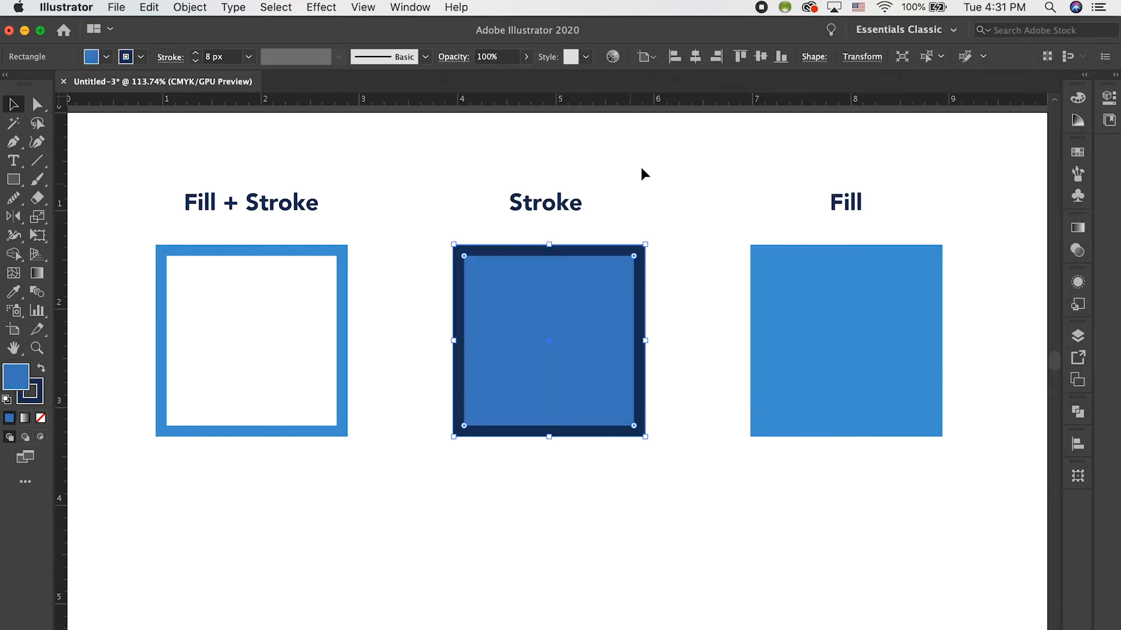
# Add a stroke to the square under the Fill label and set the stroke color to dark blue #154a6b.
pyautogui.click(703, 224)
pyautogui.click(803, 270)
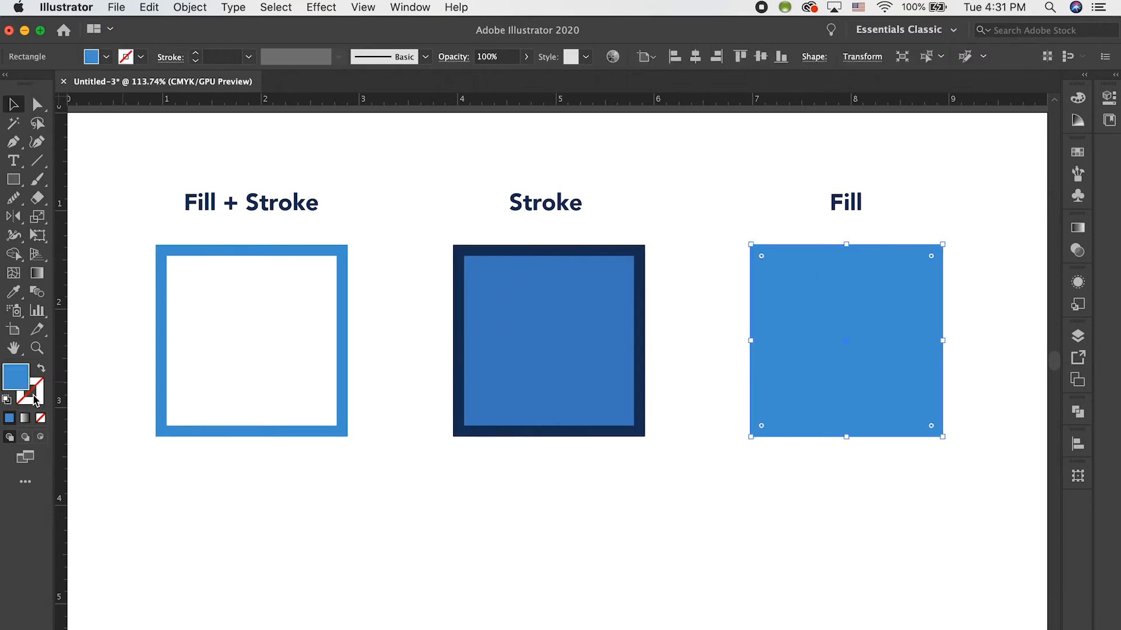
pyautogui.click(39, 399)
pyautogui.click(11, 418)
pyautogui.click(35, 401)
pyautogui.doubleClick(36, 401)
pyautogui.click(607, 233)
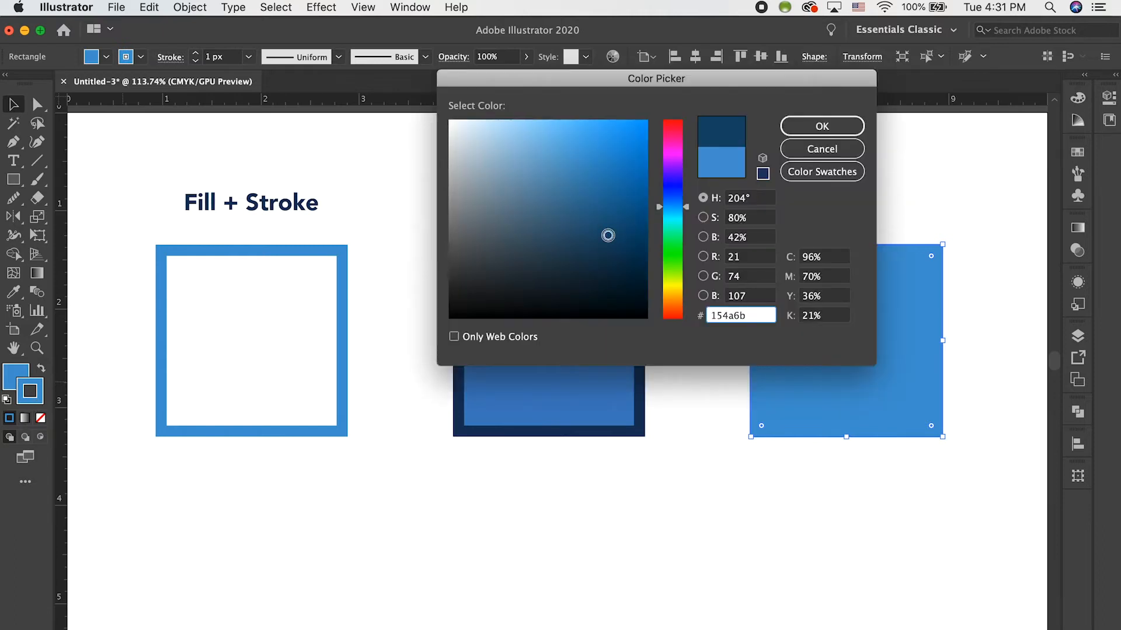
pyautogui.click(803, 125)
pyautogui.click(928, 475)
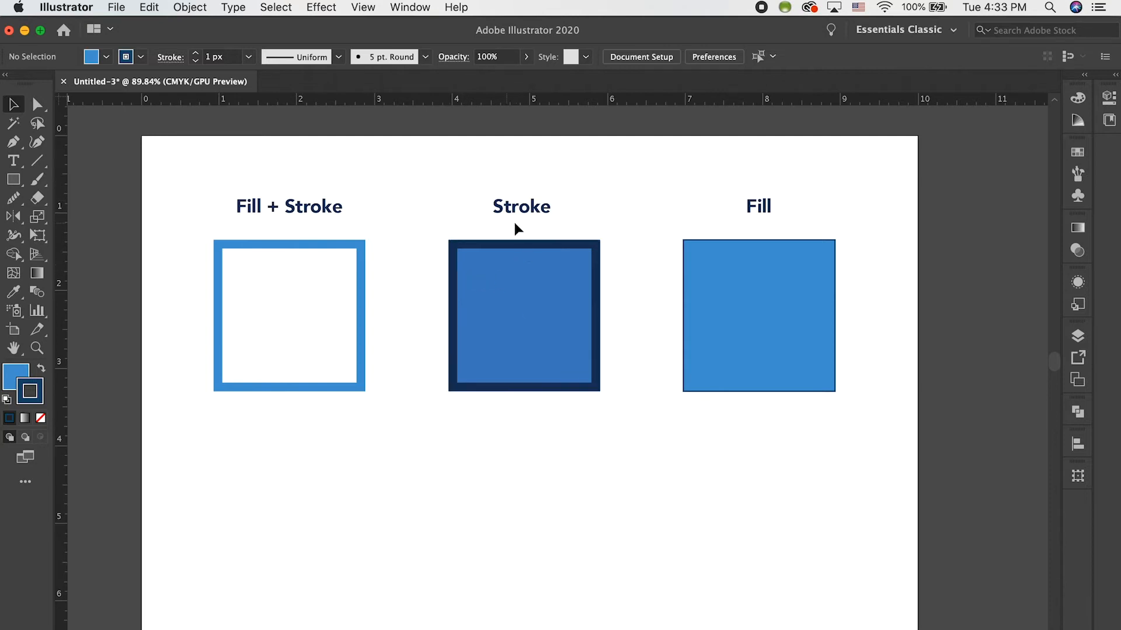
# Pick up the middle square's fill and stroke, and draw a horizontal line about 2.75 in long with the Pen tool below the left square.
pyautogui.click(508, 239)
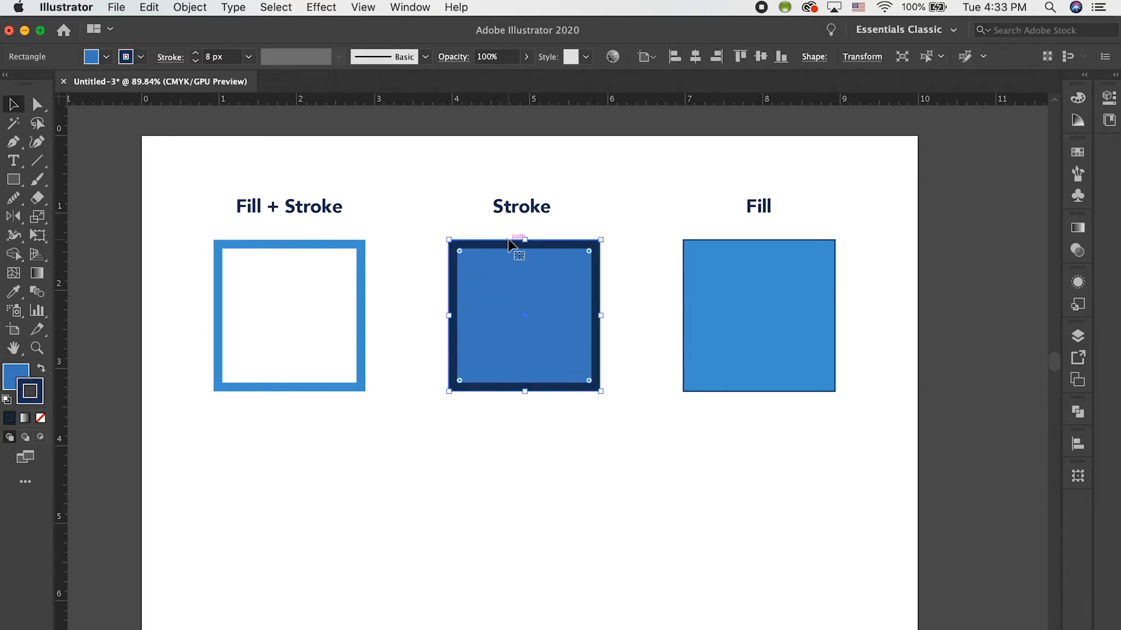
pyautogui.click(489, 229)
pyautogui.scroll(-5, 477, 331)
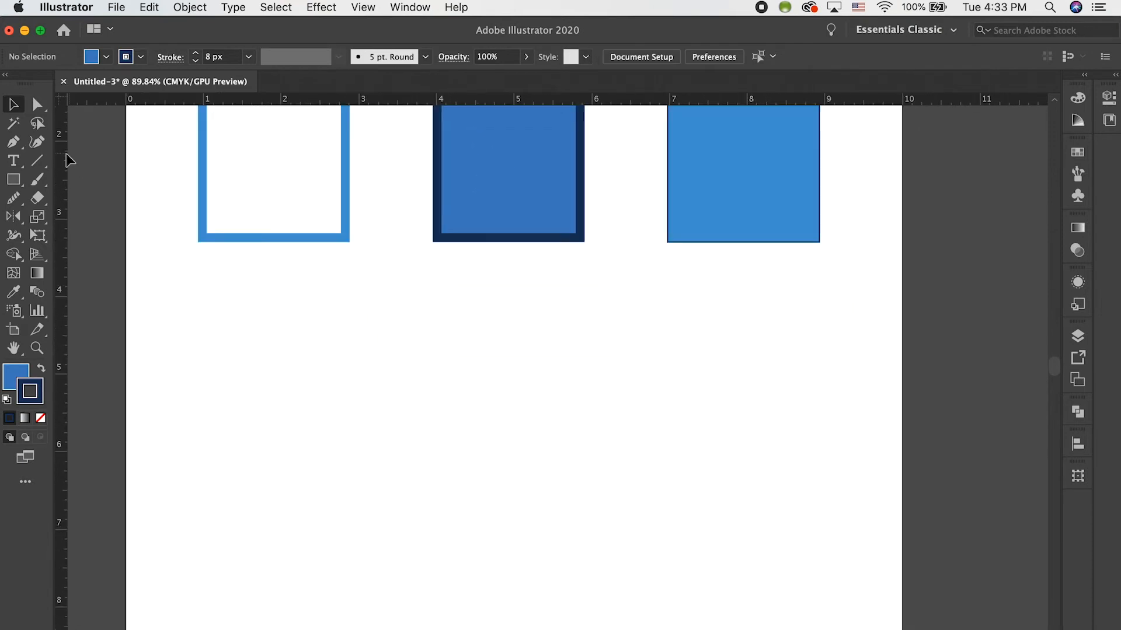
pyautogui.click(18, 143)
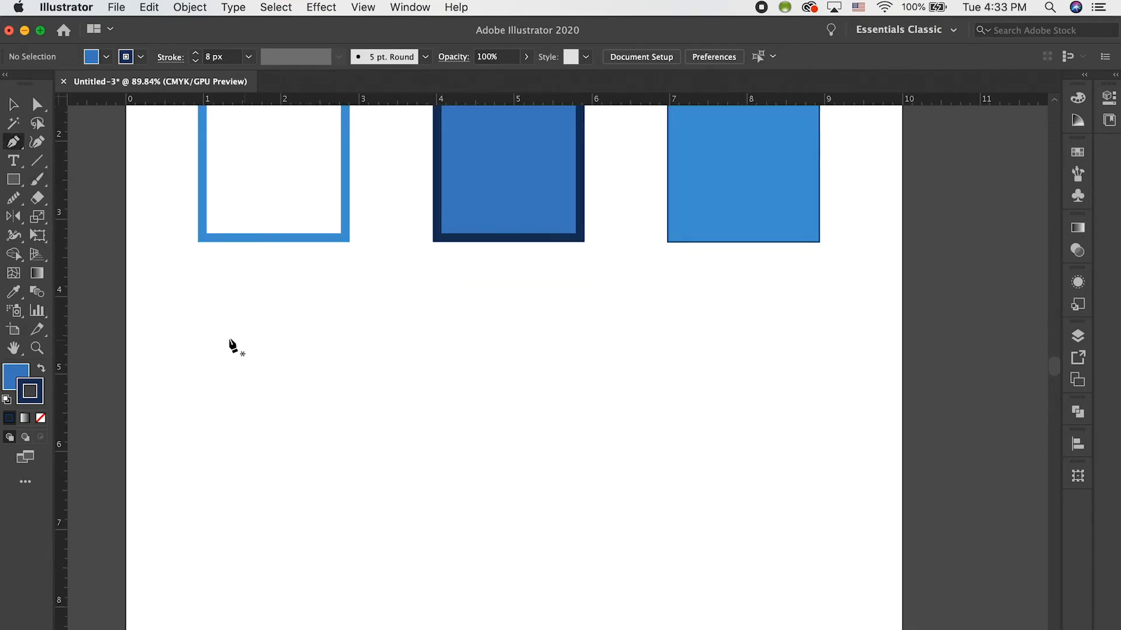
pyautogui.click(219, 330)
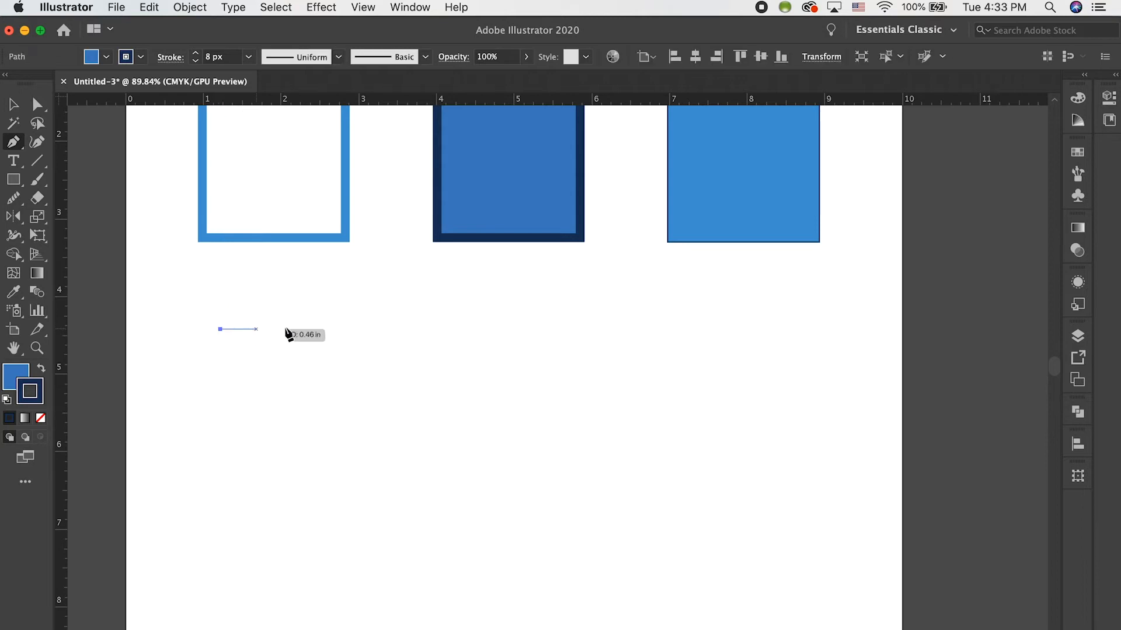
pyautogui.click(433, 329)
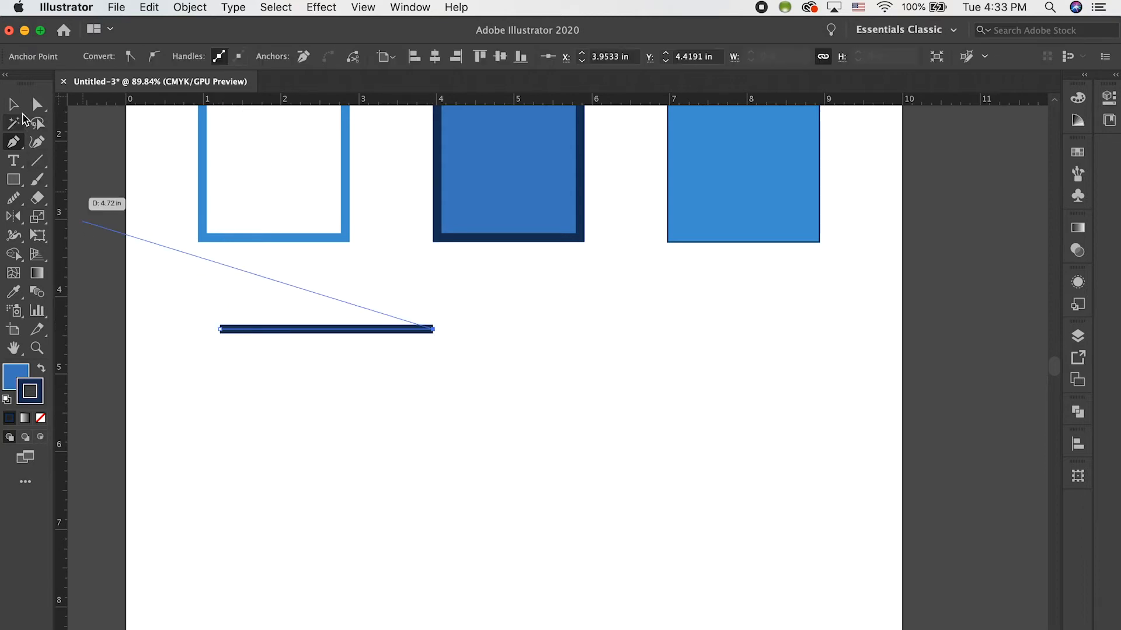
pyautogui.click(13, 104)
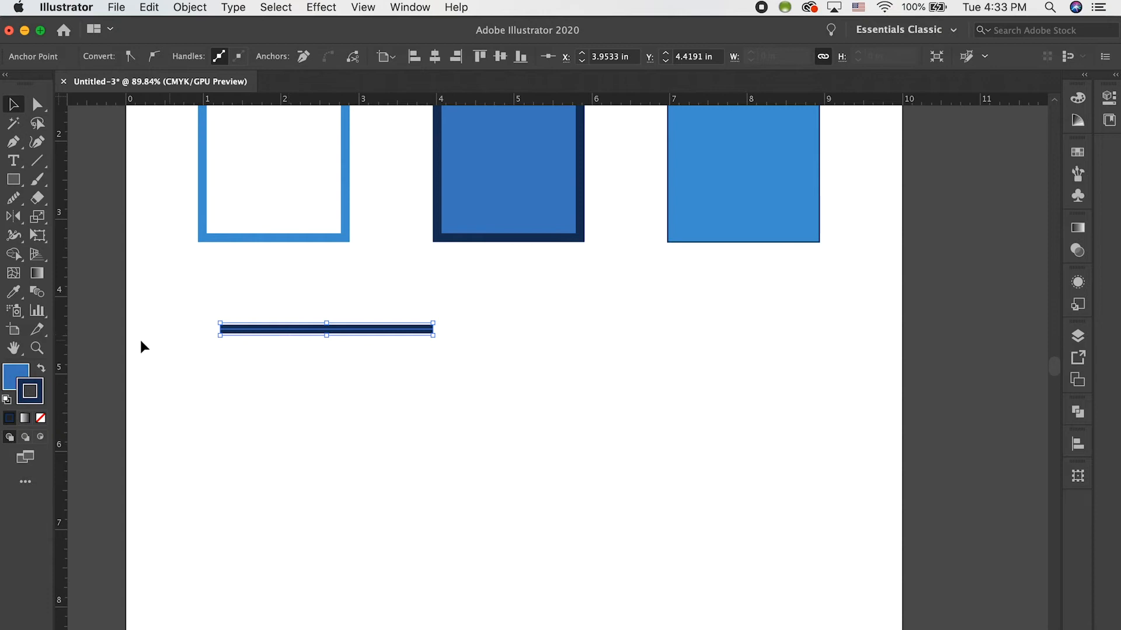
# Extend the line from its right end with a second, downward Pen segment ending at about X 3.78 in, Y 6.00 in.
pyautogui.click(9, 376)
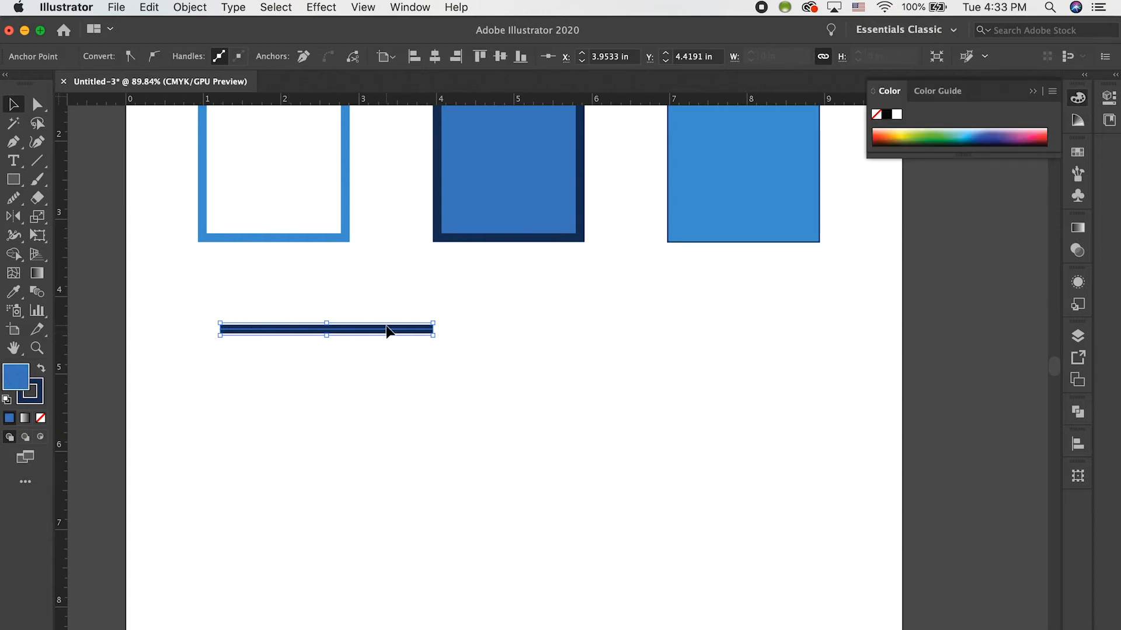
pyautogui.click(13, 146)
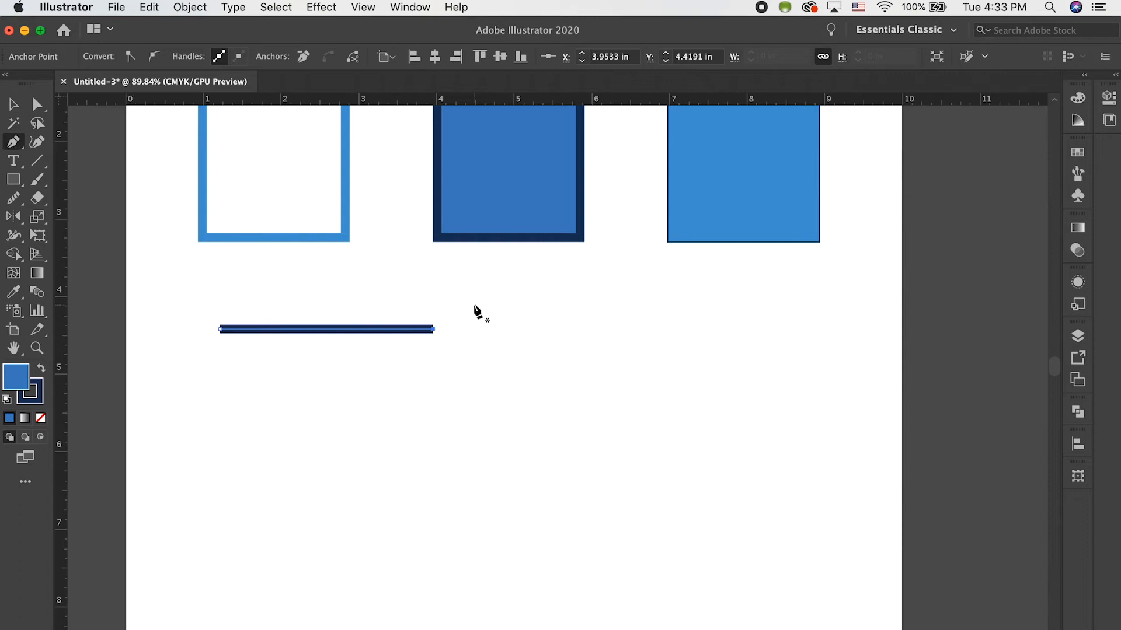
pyautogui.click(433, 330)
pyautogui.click(419, 452)
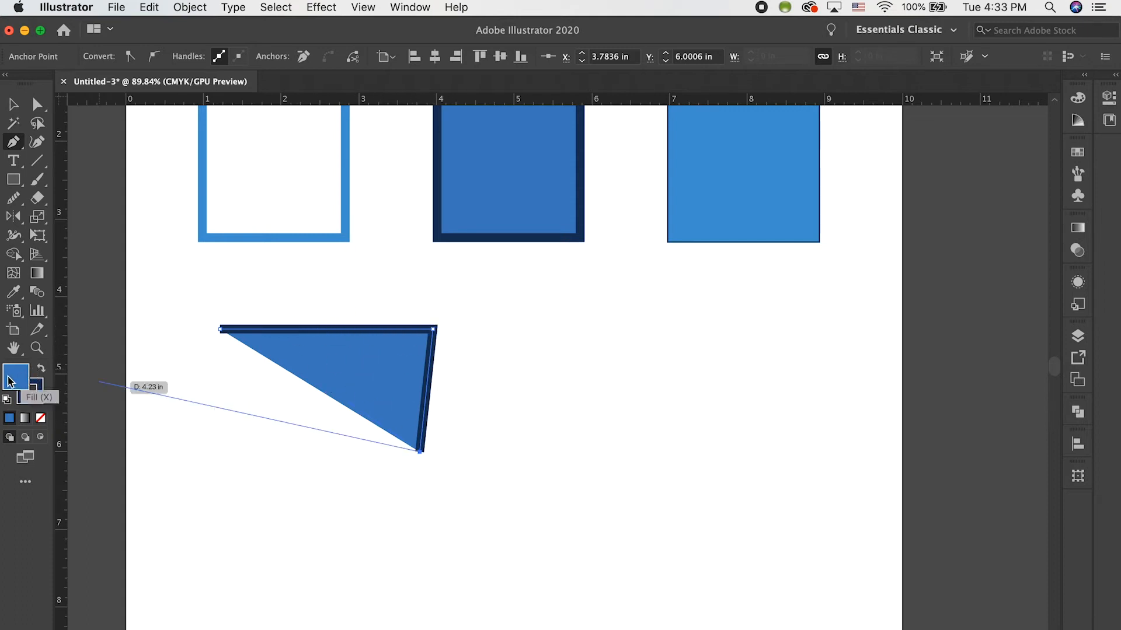
# Remove the fill from the two-segment path and deselect it.
pyautogui.click(40, 418)
pyautogui.click(13, 106)
pyautogui.click(473, 425)
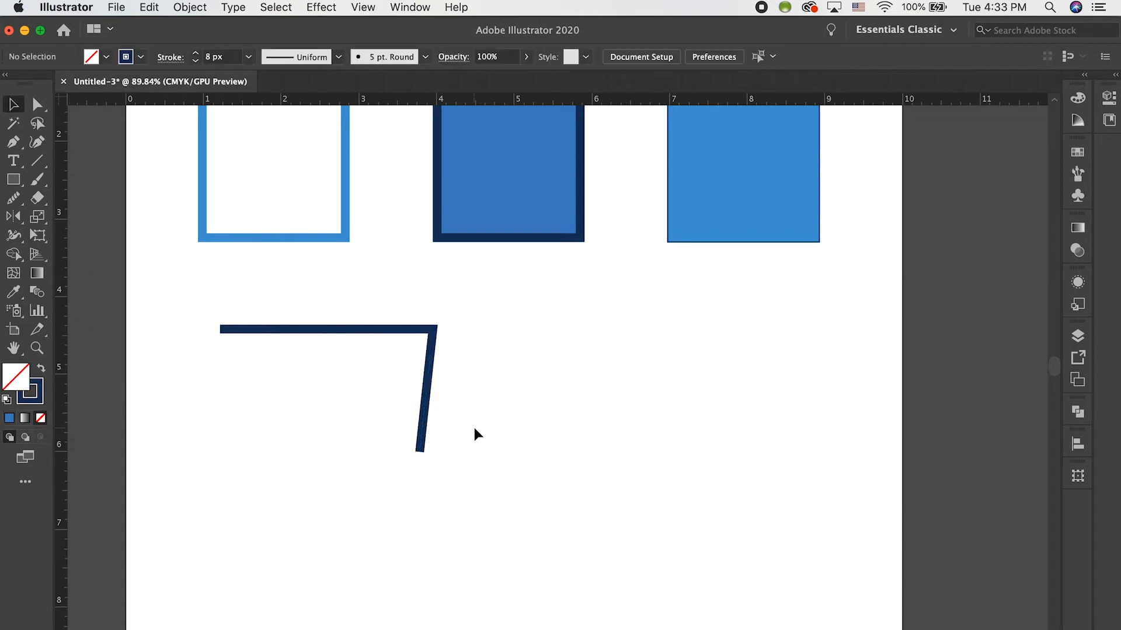
# Select the bent path and step its stroke weight up and down, ending at 8 px.
pyautogui.click(428, 407)
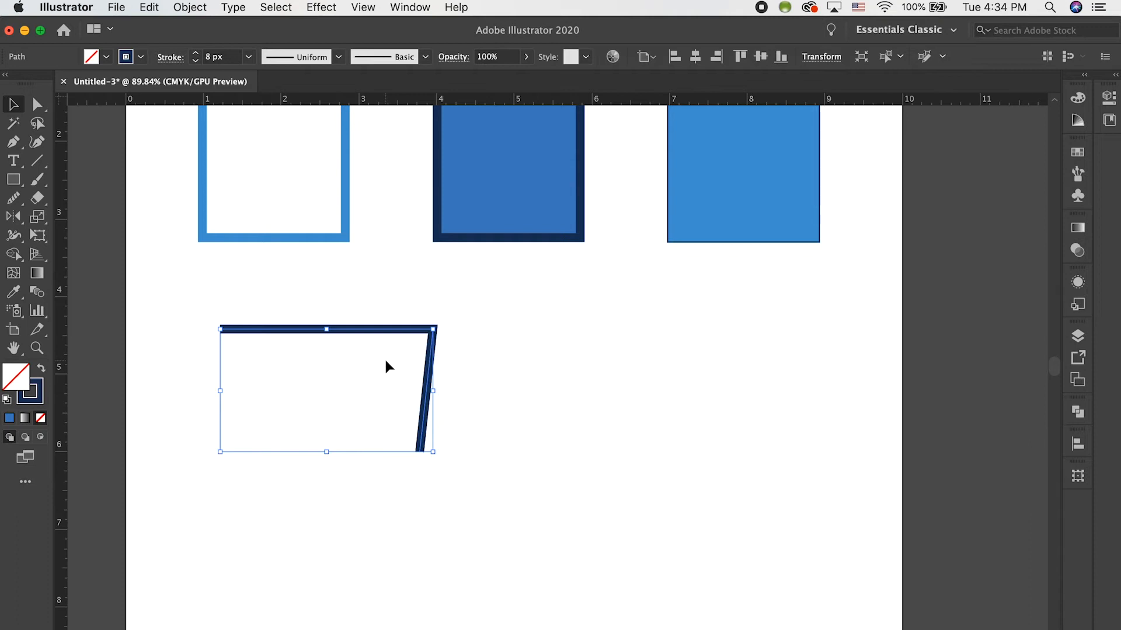
pyautogui.click(196, 53)
pyautogui.click(195, 52)
pyautogui.click(195, 61)
pyautogui.click(195, 62)
pyautogui.click(196, 62)
pyautogui.click(196, 62)
pyautogui.click(196, 61)
pyautogui.click(196, 53)
pyautogui.click(196, 53)
pyautogui.click(195, 52)
# Set the bent path's stroke weight to 11 px and then to 15 px.
pyautogui.click(248, 57)
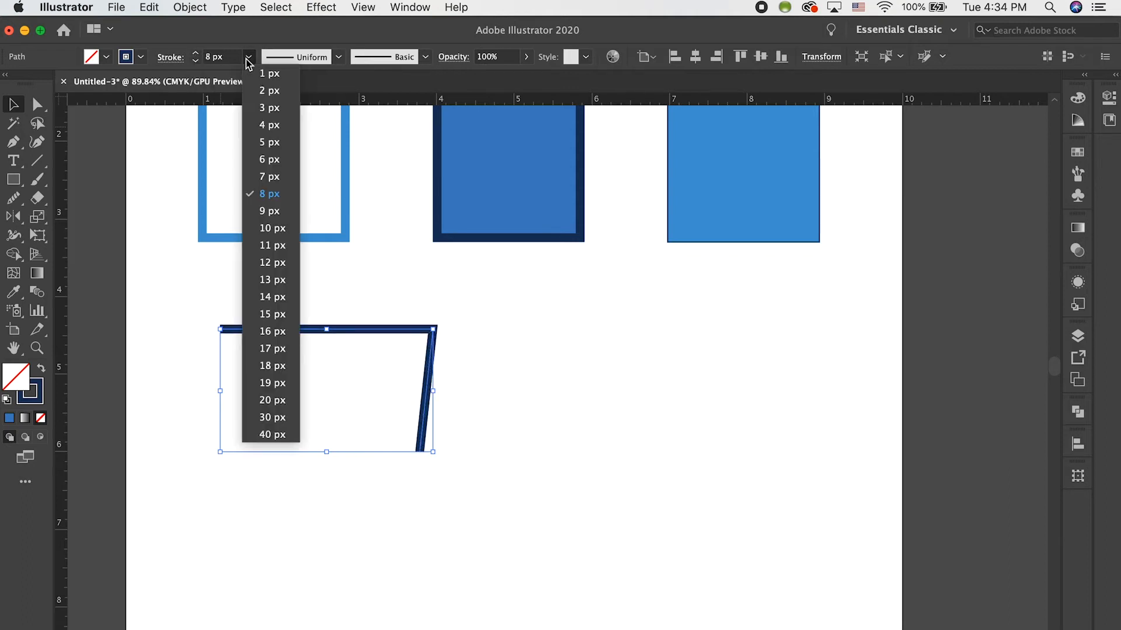
pyautogui.click(267, 246)
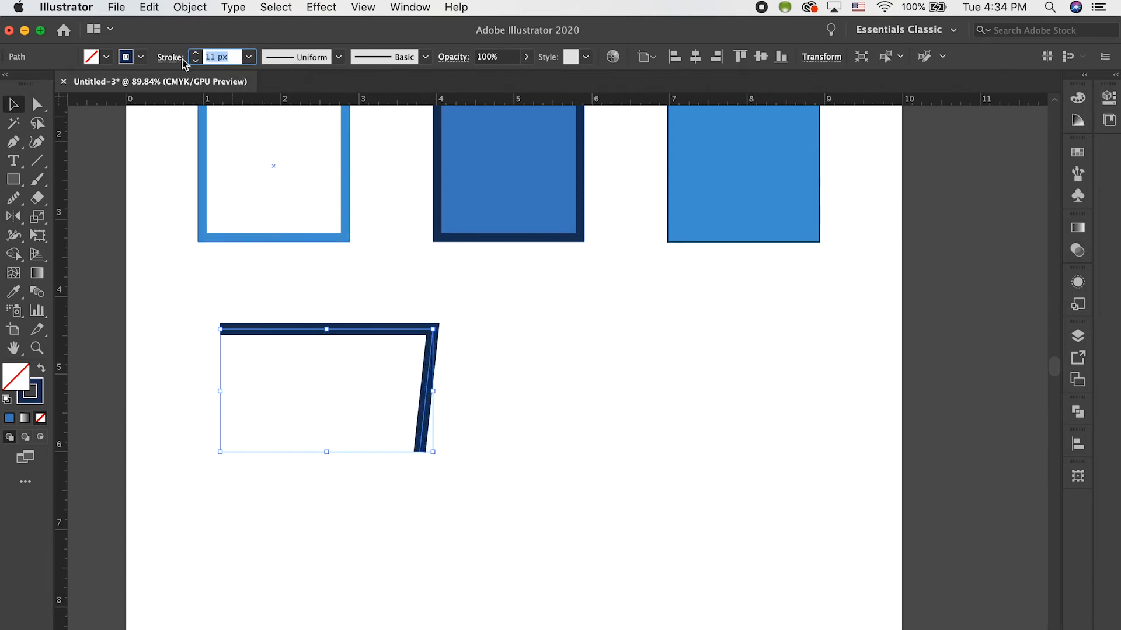
pyautogui.write('15')
pyautogui.press('Return')
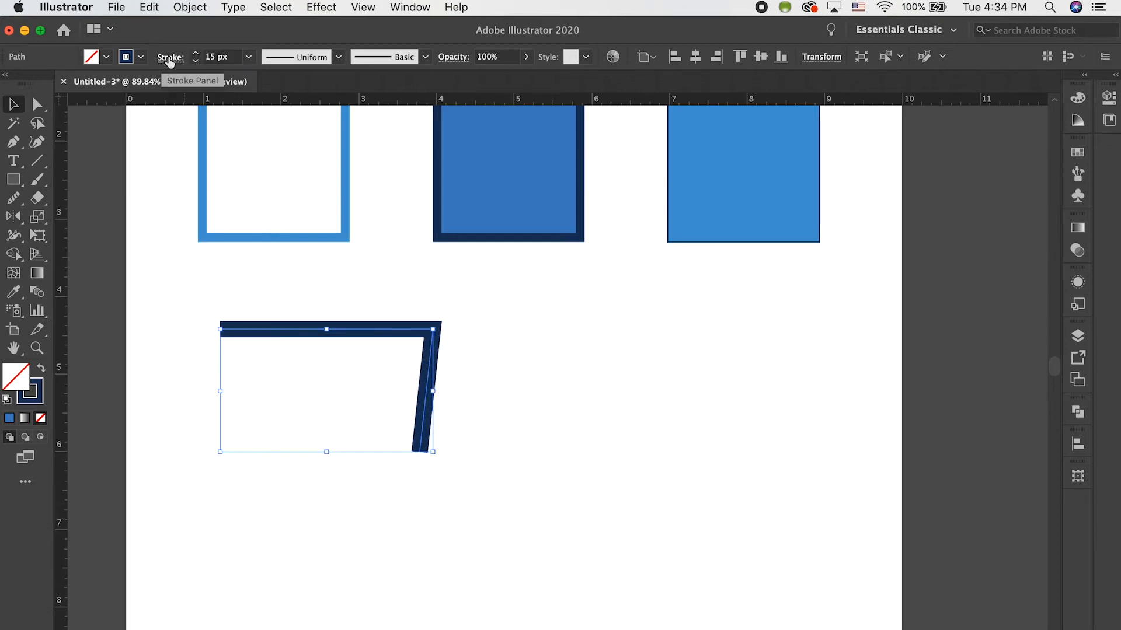
# Open the full stroke settings as a floating panel and place it closer to the bent path.
pyautogui.click(170, 58)
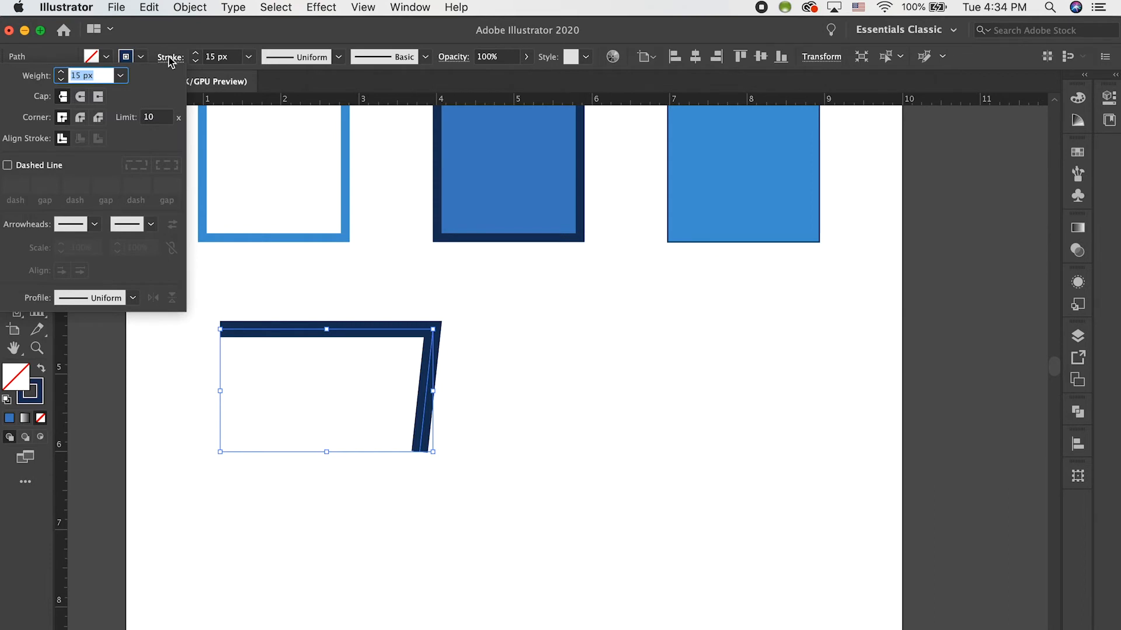
pyautogui.click(169, 58)
pyautogui.click(414, 7)
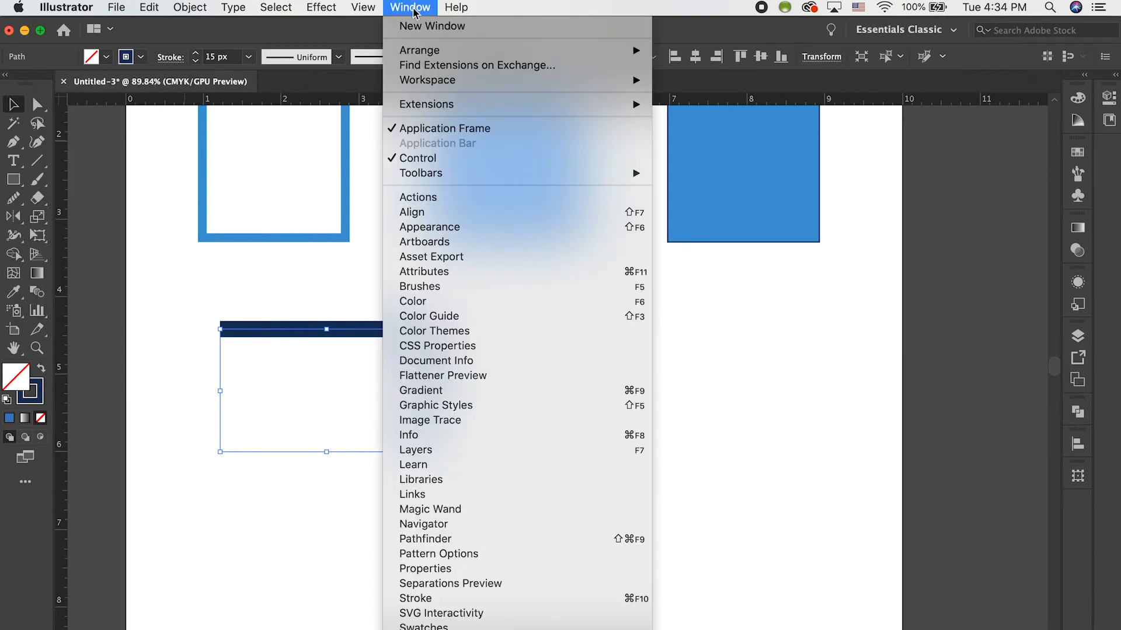
pyautogui.click(426, 598)
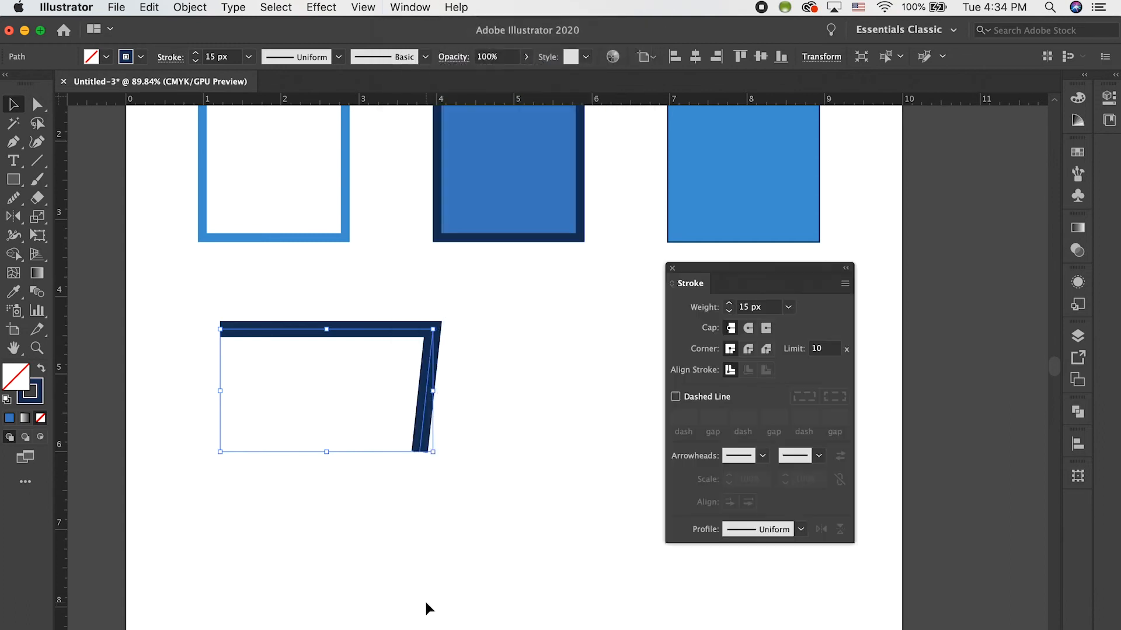
pyautogui.moveTo(697, 269); pyautogui.dragTo(630, 266)
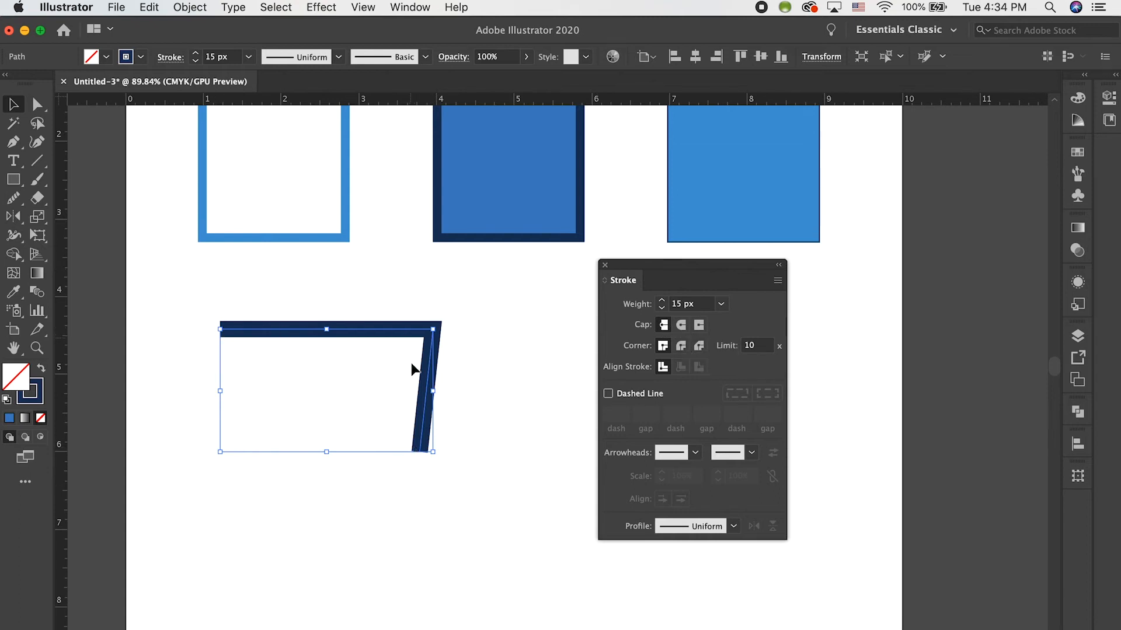
# Give the bent path round caps, compare round and bevel joins, and finish with the round join.
pyautogui.click(684, 331)
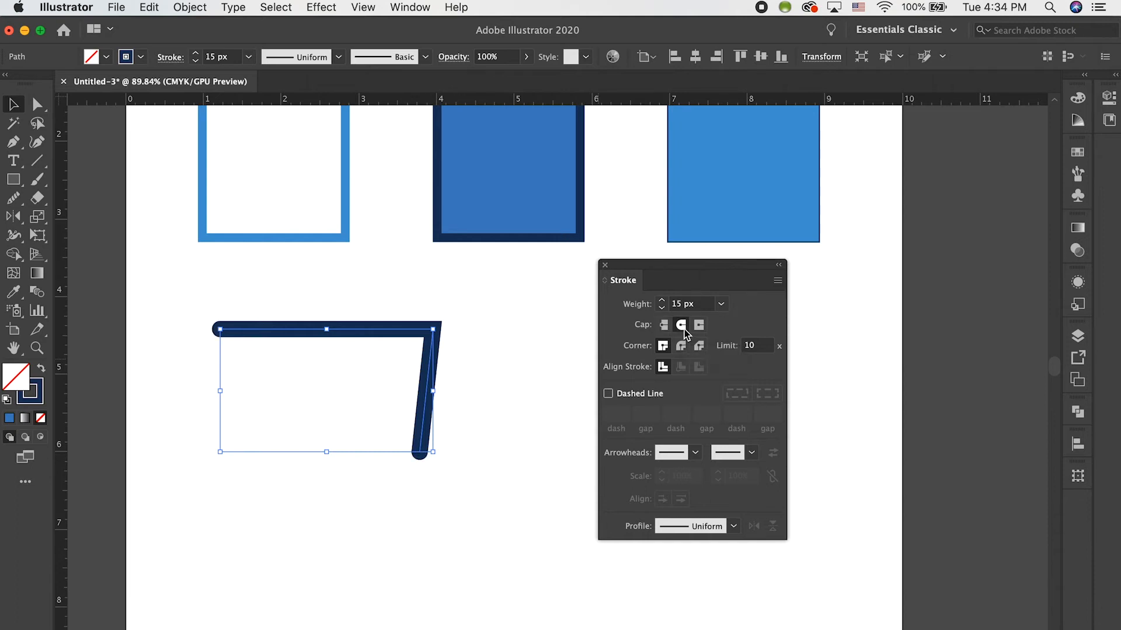
pyautogui.click(508, 392)
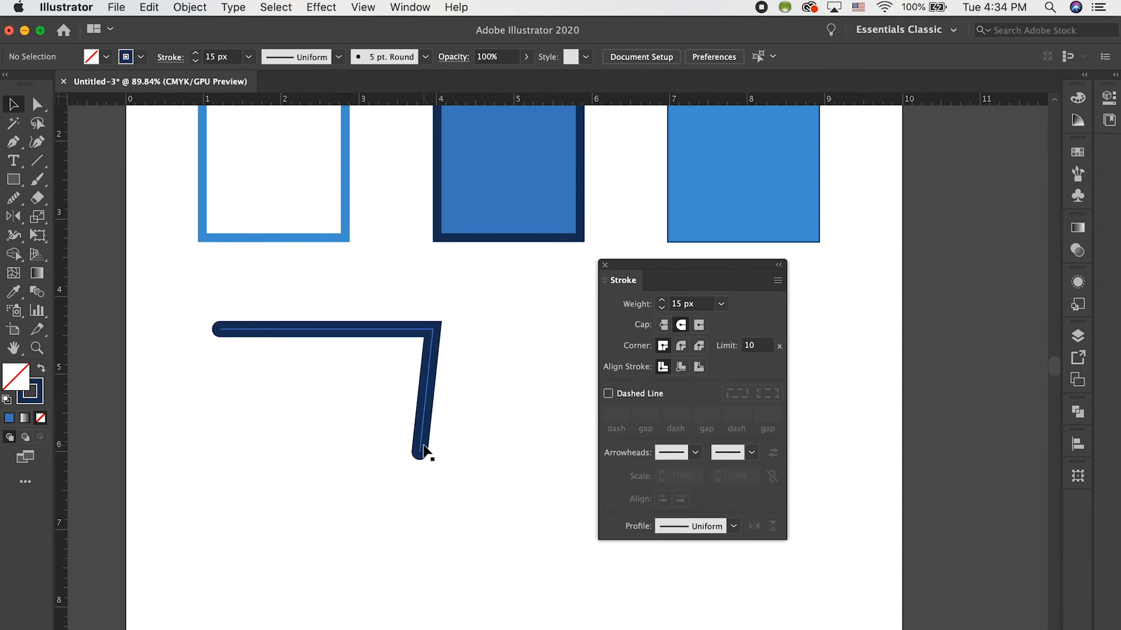
pyautogui.click(429, 386)
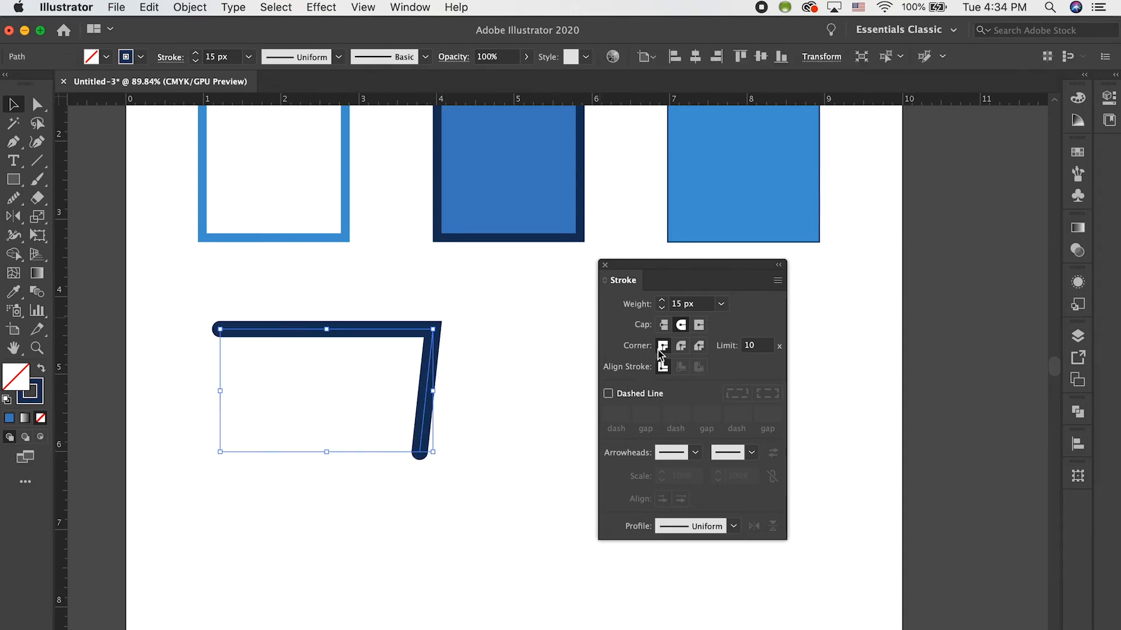
pyautogui.click(678, 347)
pyautogui.click(700, 348)
pyautogui.click(681, 347)
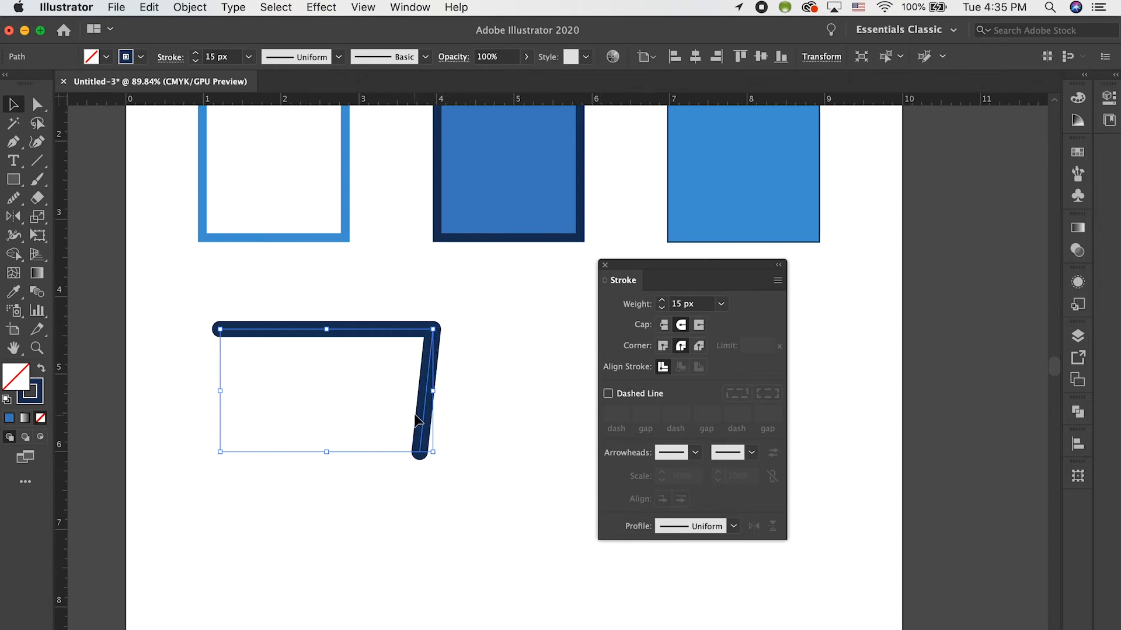
# Draw an unfilled square about 1.9 in wide to the right of the bent path, using the same stroke.
pyautogui.hscroll(3, 467, 348)
pyautogui.click(472, 347)
pyautogui.press('m')
pyautogui.moveTo(421, 310)
pyautogui.mouseDown()
pyautogui.moveTo(545, 458)
pyautogui.moveTo(567, 454)
pyautogui.mouseUp()
pyautogui.click(17, 105)
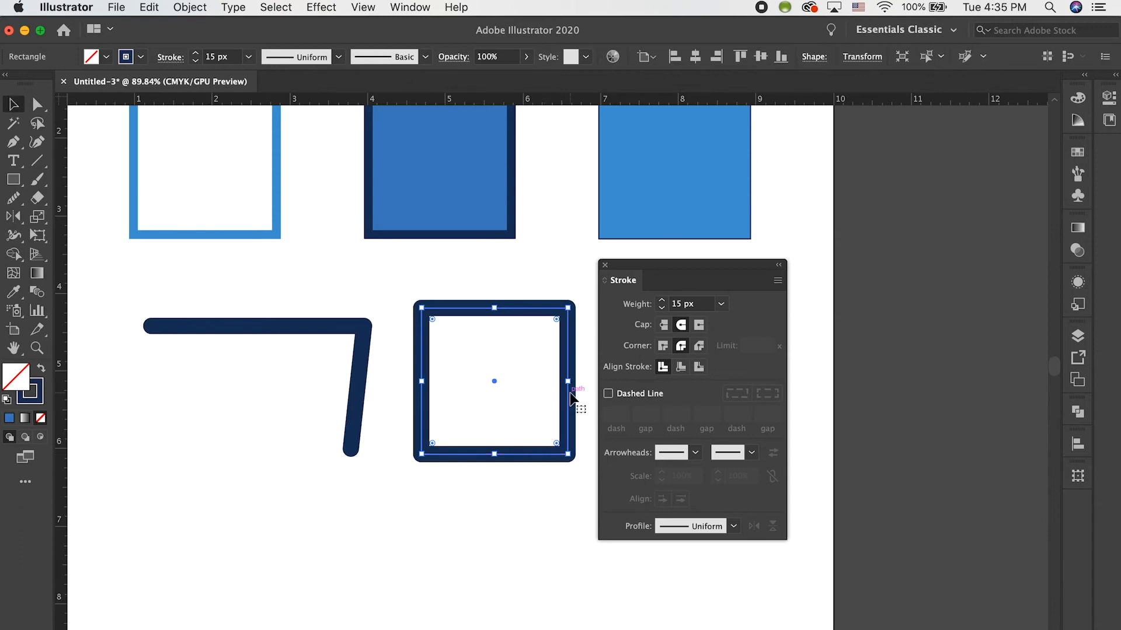
# Examine the new square's outer stroke corners without the selection outline and select the square again.
pyautogui.click(526, 272)
pyautogui.click(531, 309)
pyautogui.click(547, 286)
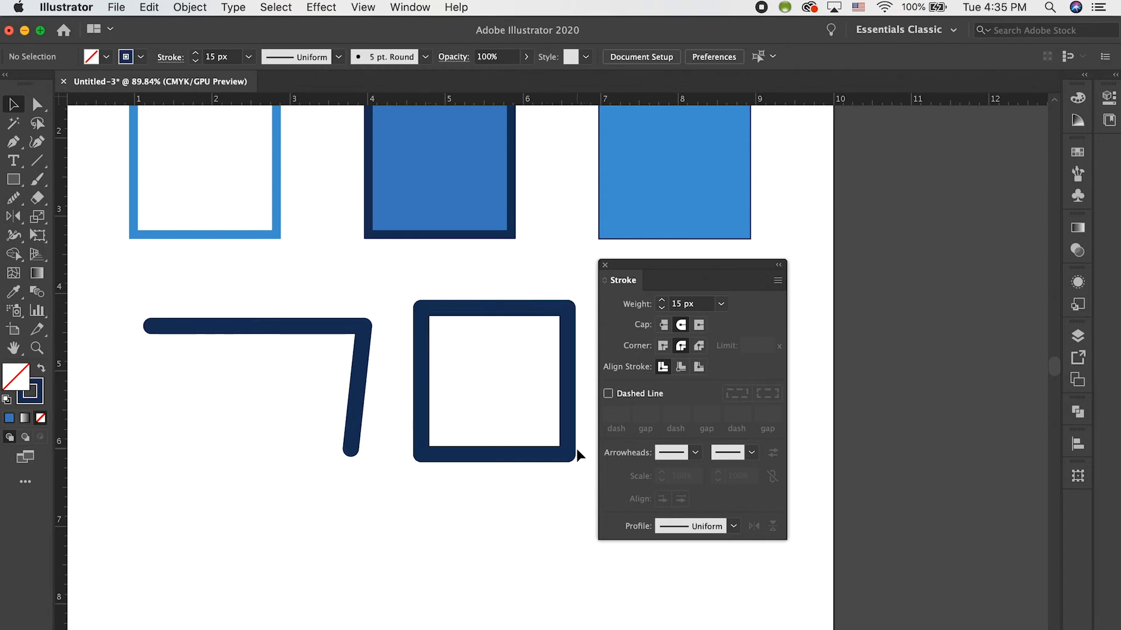
pyautogui.click(447, 461)
pyautogui.hscroll(1, 488, 352)
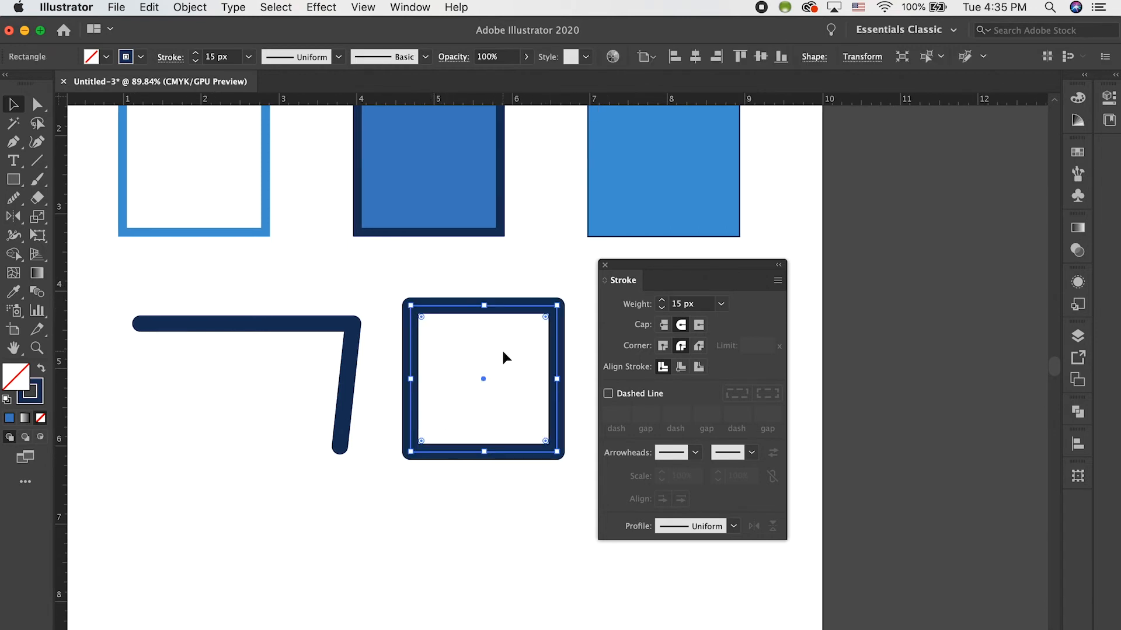
pyautogui.hscroll(5, 502, 348)
pyautogui.scroll(-3, 502, 348)
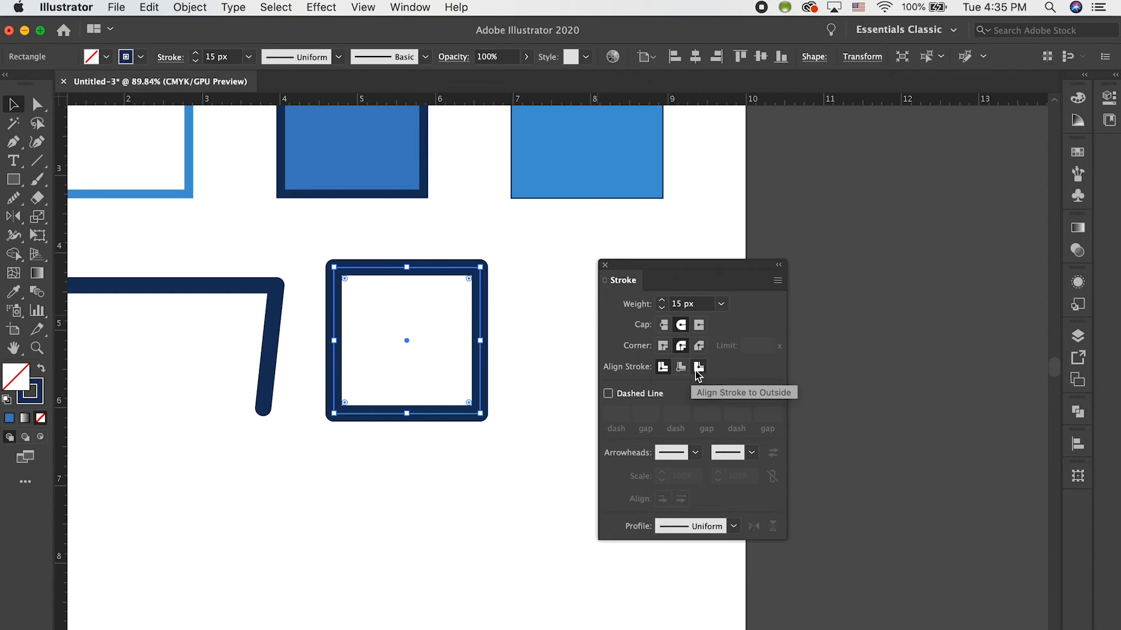
# Try aligning the new square's stroke to the inside and outside, and set it back to center.
pyautogui.click(683, 369)
pyautogui.click(699, 369)
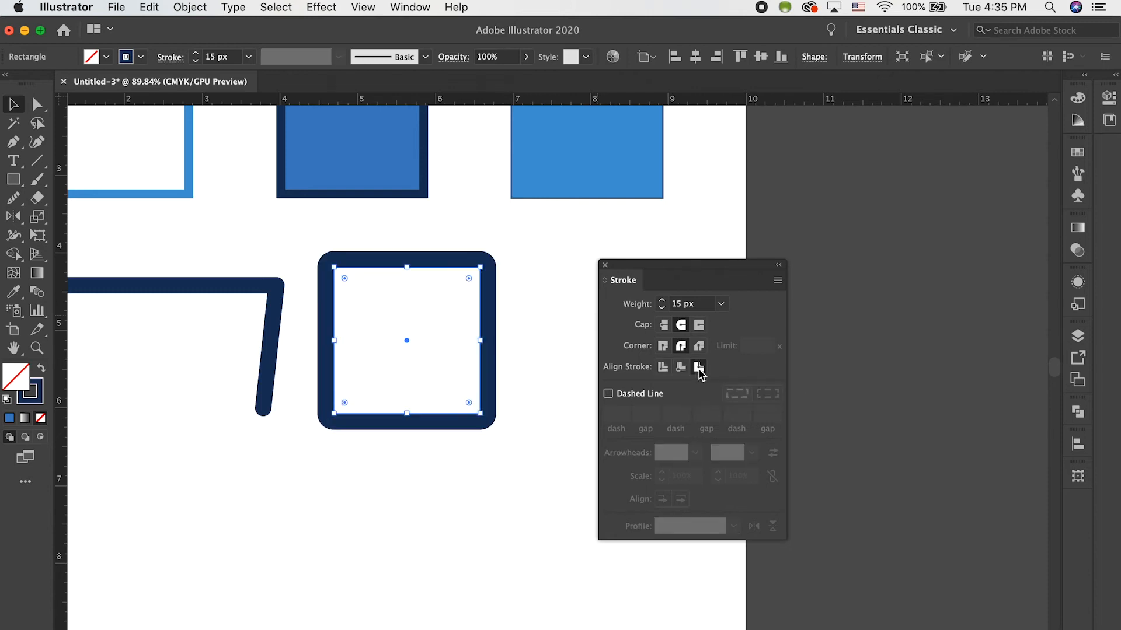
pyautogui.click(663, 368)
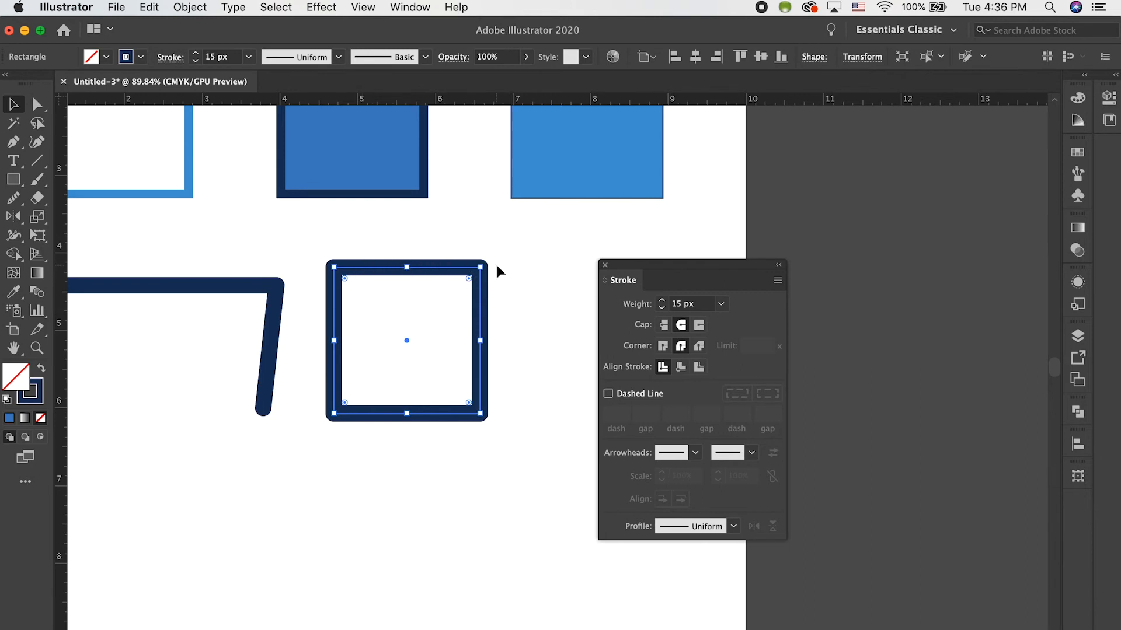
# Increase the new square's stroke weight to 24 px and align the stroke to the inside.
pyautogui.click(196, 53)
pyautogui.click(196, 53)
pyautogui.click(195, 53)
pyautogui.click(196, 53)
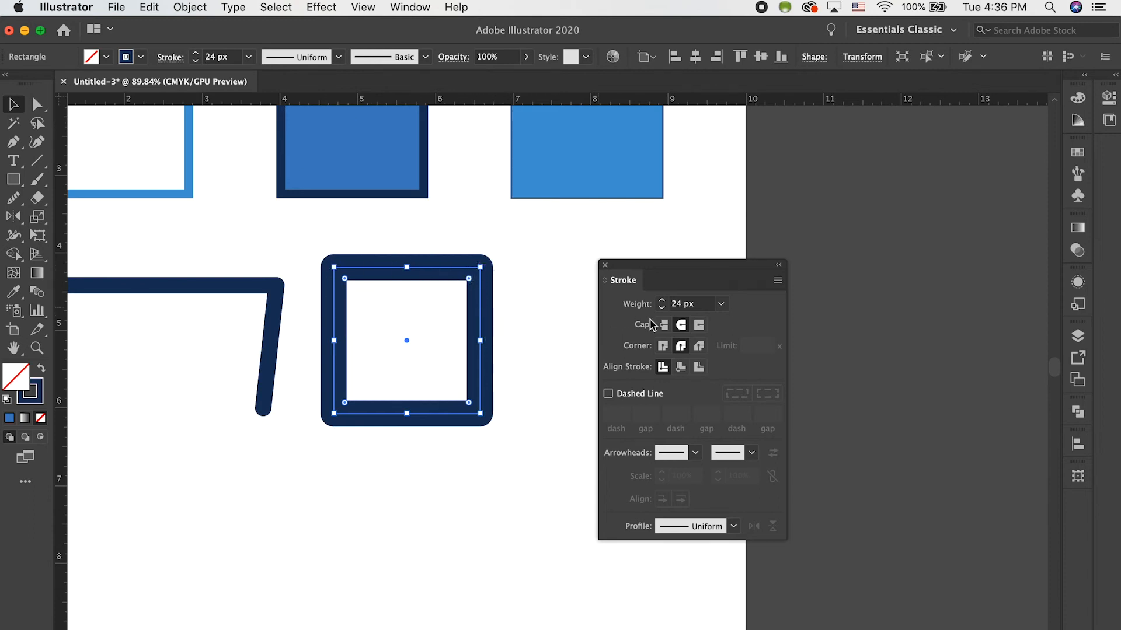
pyautogui.click(680, 368)
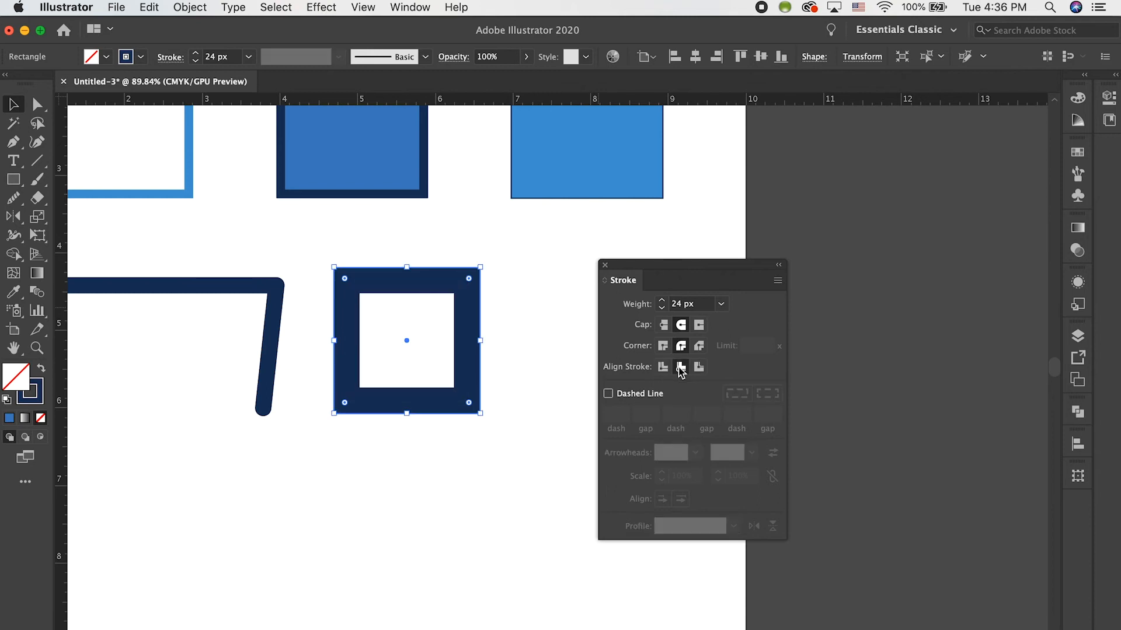
# Try thinner and thicker stroke weights on the square with its inside-aligned stroke, finishing at 23 px.
pyautogui.click(197, 60)
pyautogui.click(196, 60)
pyautogui.click(196, 60)
pyautogui.click(196, 60)
pyautogui.click(196, 61)
pyautogui.click(196, 61)
pyautogui.click(196, 53)
pyautogui.click(196, 52)
pyautogui.click(196, 53)
pyautogui.click(195, 53)
pyautogui.click(196, 53)
pyautogui.click(196, 52)
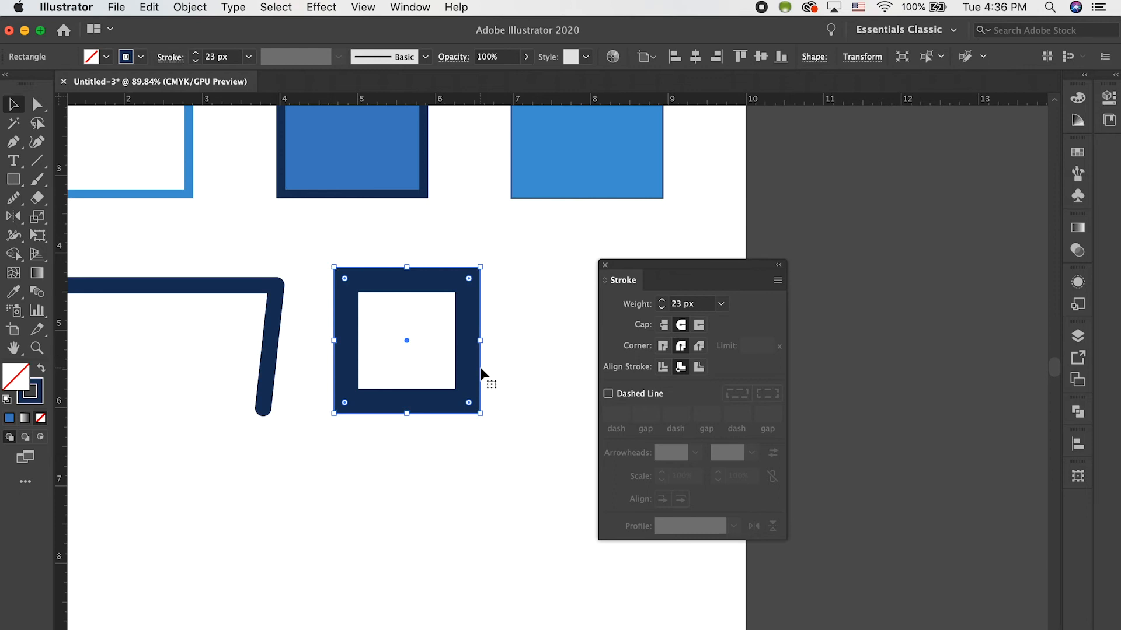
# Align the square's stroke to the outside and try thinner and thicker stroke weights on it.
pyautogui.click(699, 367)
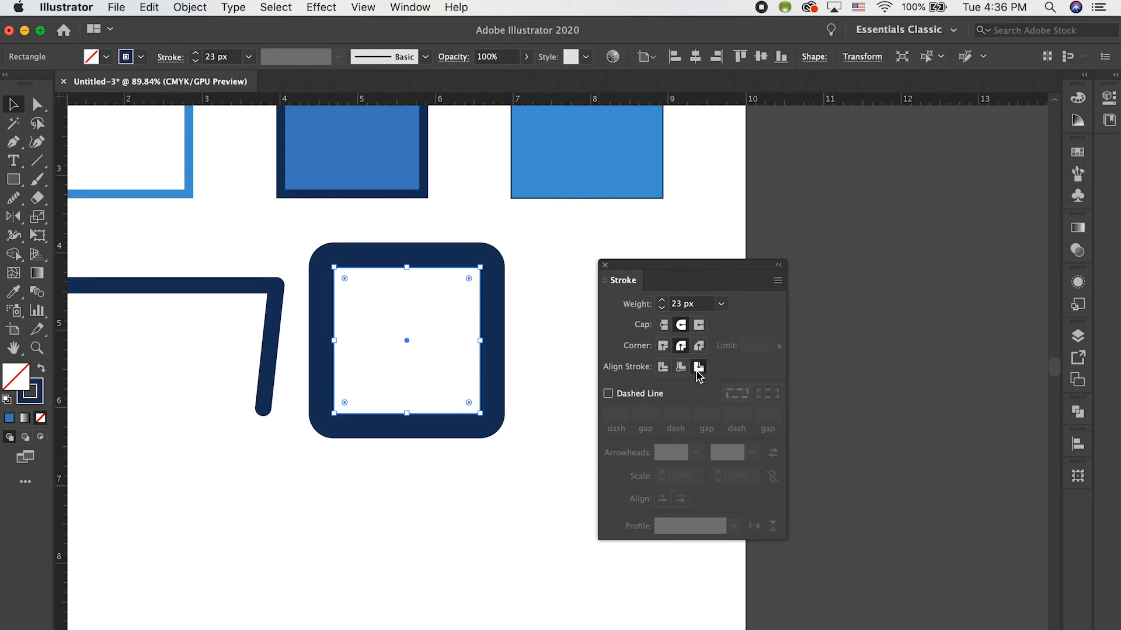
pyautogui.click(195, 60)
pyautogui.click(195, 60)
pyautogui.click(195, 61)
pyautogui.click(196, 60)
pyautogui.click(196, 60)
pyautogui.click(195, 53)
pyautogui.click(195, 53)
pyautogui.click(196, 53)
pyautogui.click(196, 53)
pyautogui.click(196, 53)
pyautogui.click(195, 54)
pyautogui.click(196, 54)
pyautogui.click(195, 61)
pyautogui.click(196, 61)
# Shift the square slightly right and down, and place a copy of the bent path about 3.8 in below the original.
pyautogui.moveTo(372, 270); pyautogui.dragTo(407, 315)
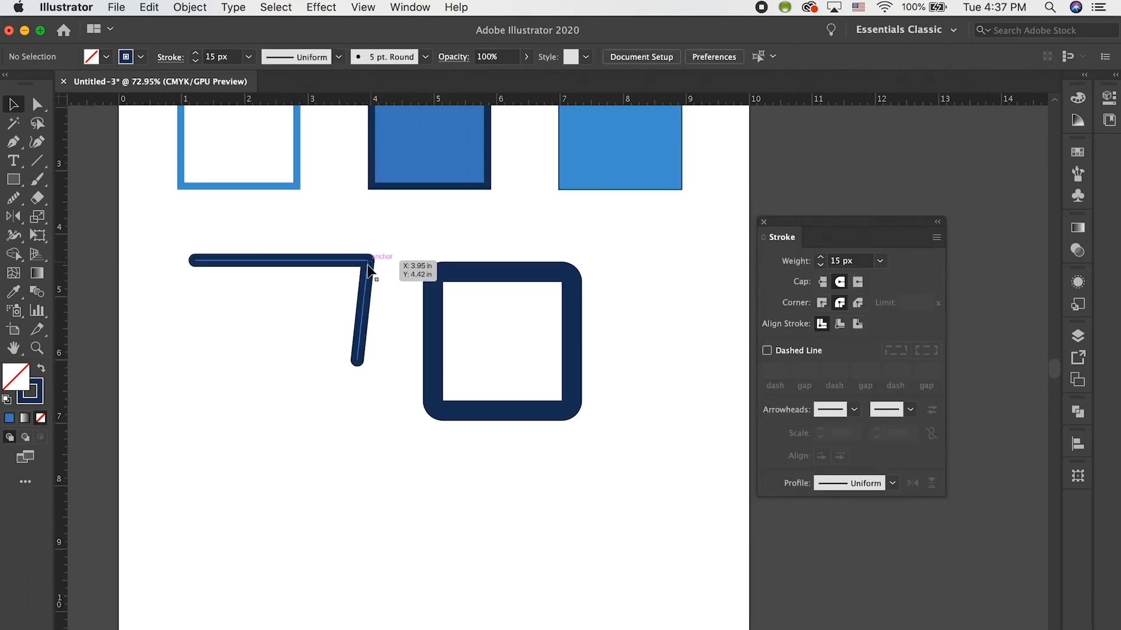
pyautogui.click(354, 263)
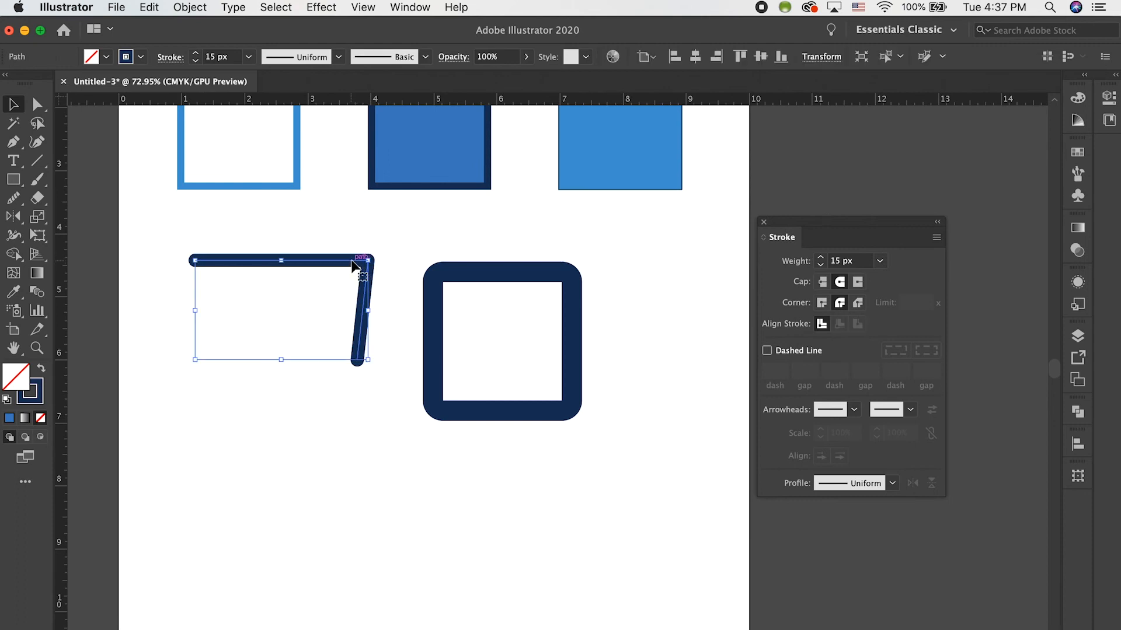
pyautogui.moveTo(359, 345); pyautogui.dragTo(369, 587)
pyautogui.scroll(3, 367, 501)
pyautogui.scroll(-2, 366, 501)
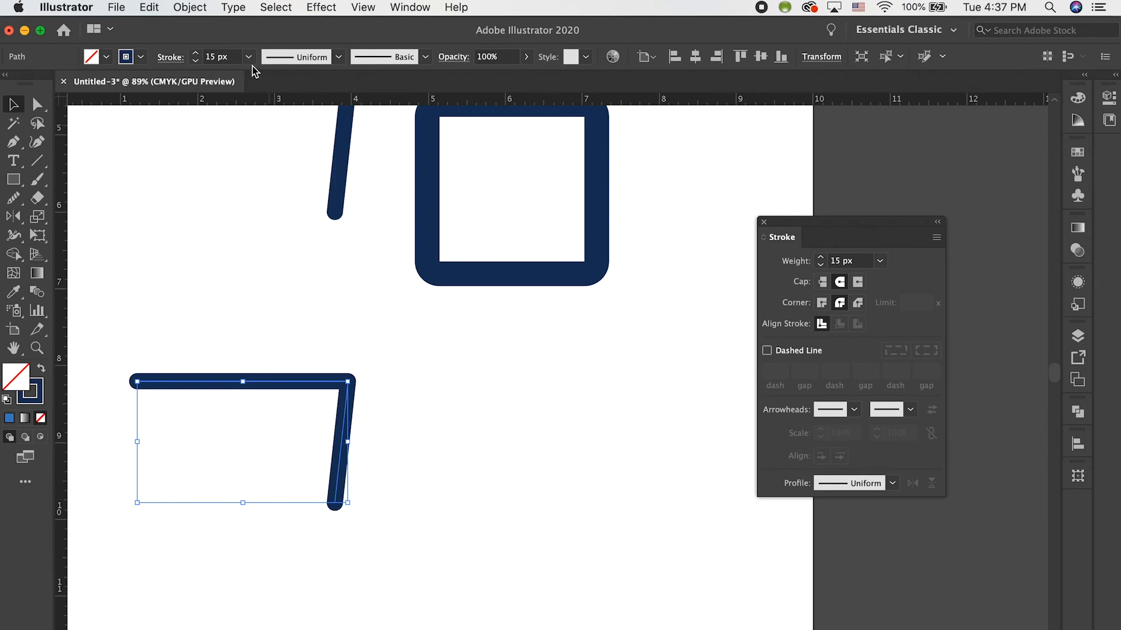
# Try Width Profile 1 and the two profiles listed below it on the copied bent path.
pyautogui.click(335, 56)
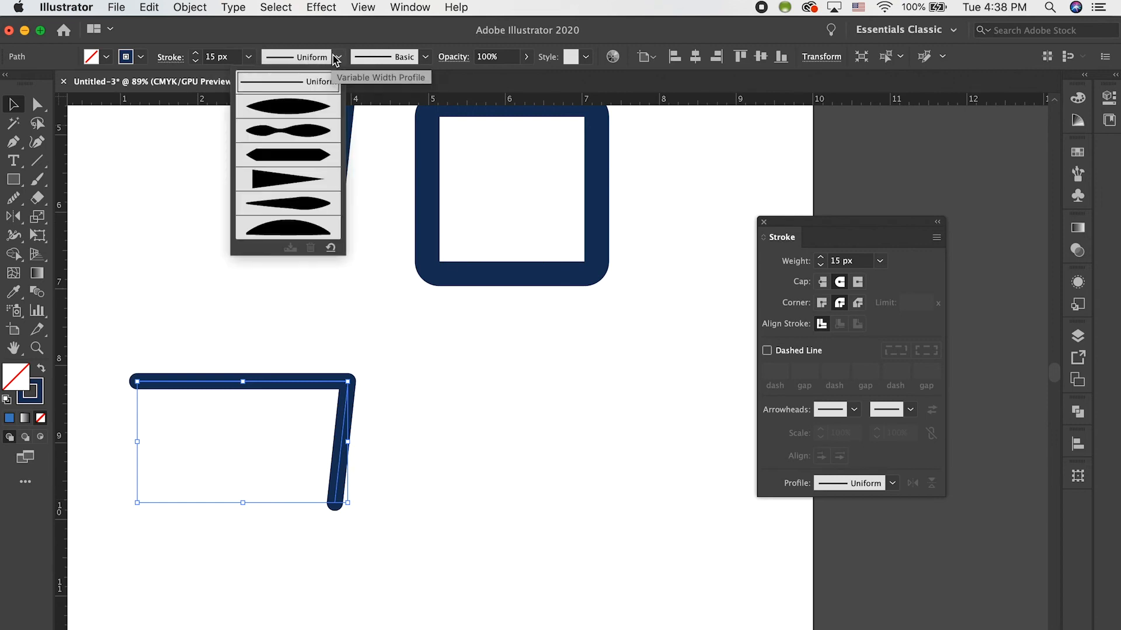
pyautogui.click(336, 56)
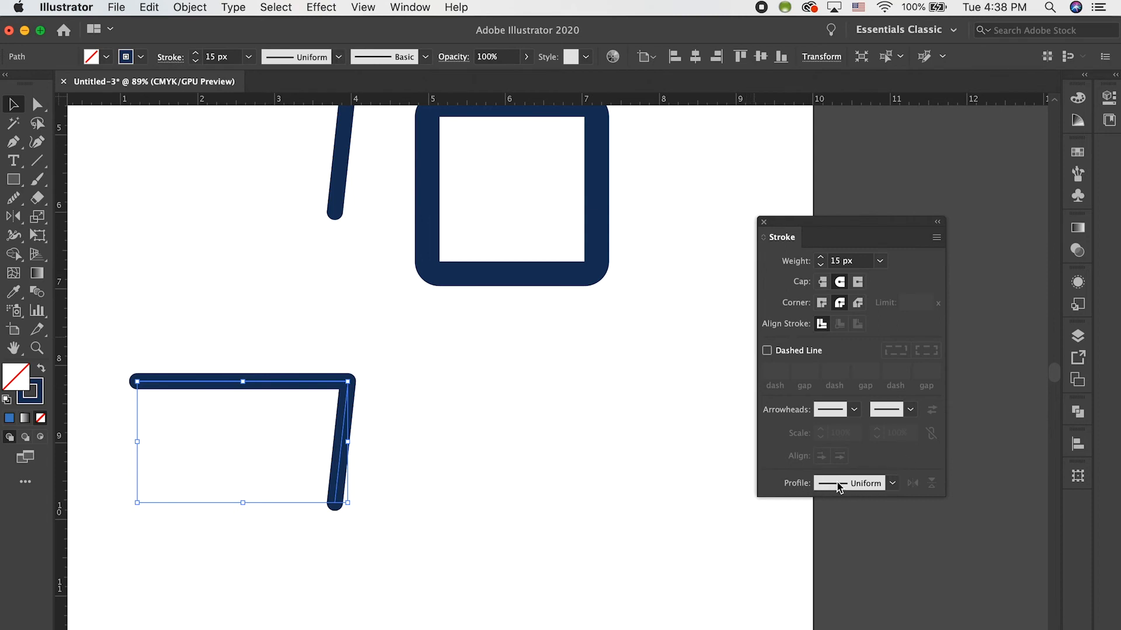
pyautogui.click(891, 485)
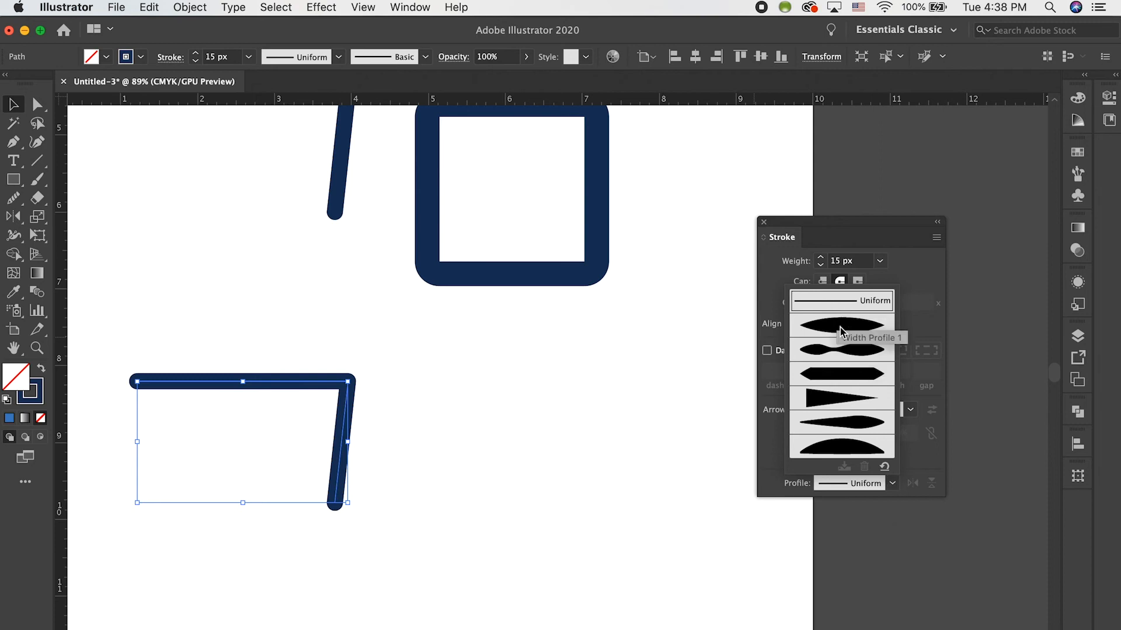
pyautogui.click(839, 327)
pyautogui.click(892, 484)
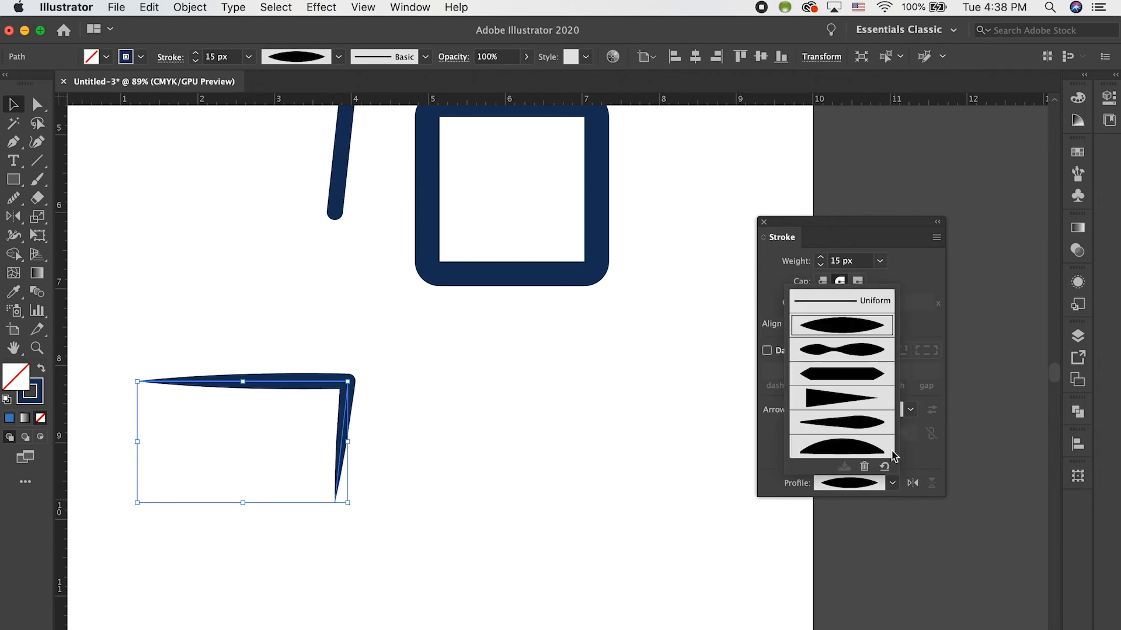
pyautogui.click(866, 350)
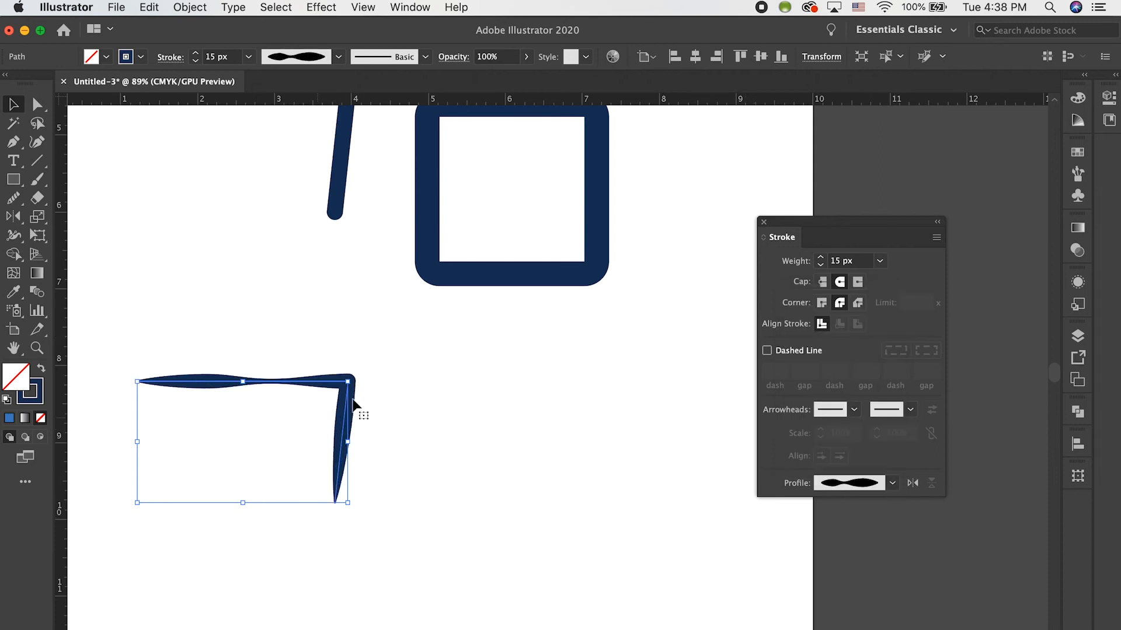
pyautogui.click(892, 483)
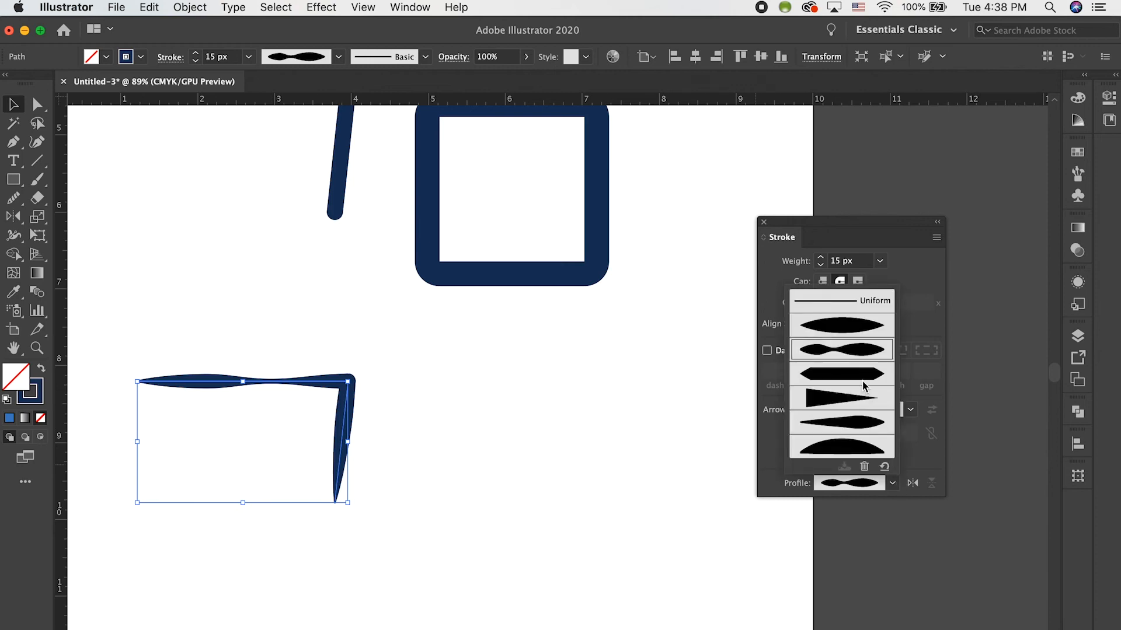
pyautogui.click(863, 382)
# Apply the wedge-shaped width profile to the copied bent path and deselect it.
pyautogui.click(892, 483)
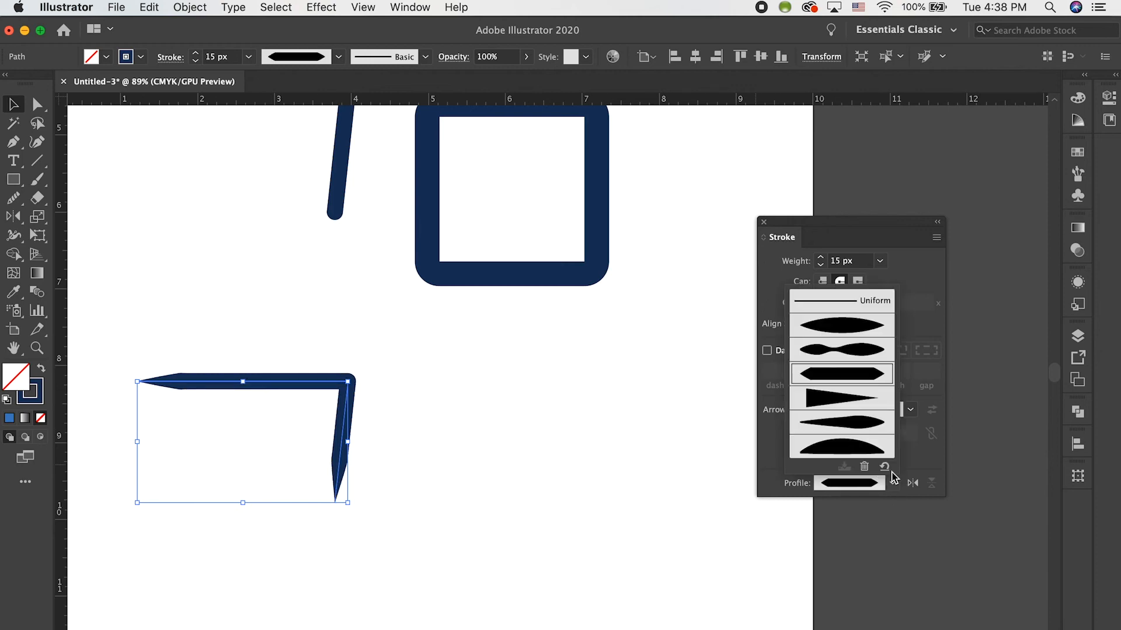
pyautogui.click(856, 399)
pyautogui.click(585, 449)
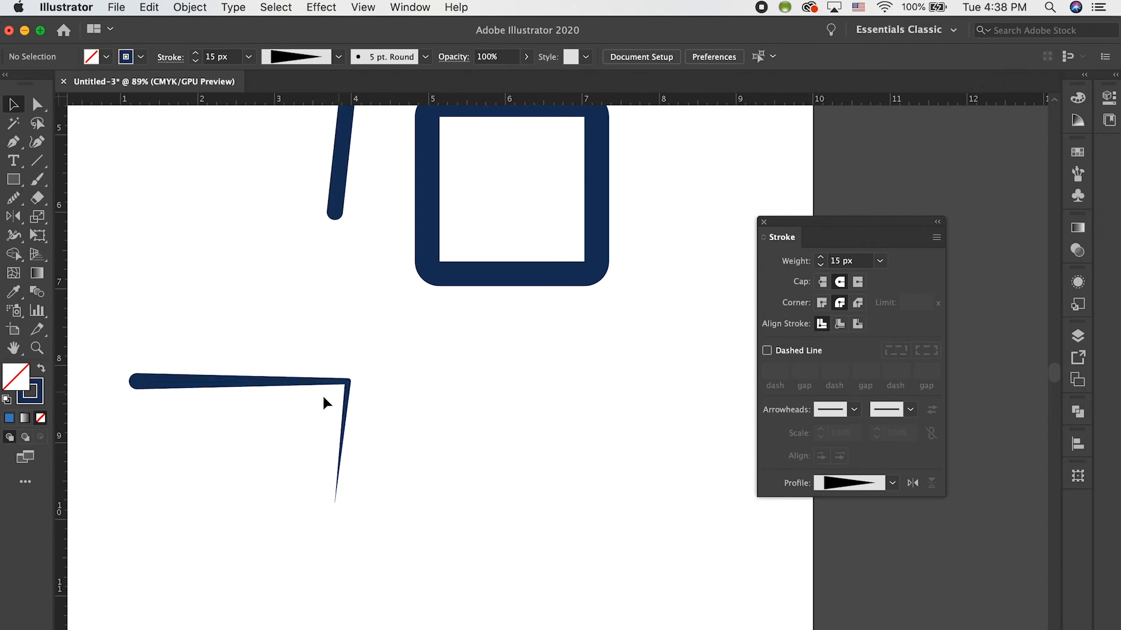
pyautogui.scroll(-3, 193, 445)
pyautogui.hscroll(-3, 192, 445)
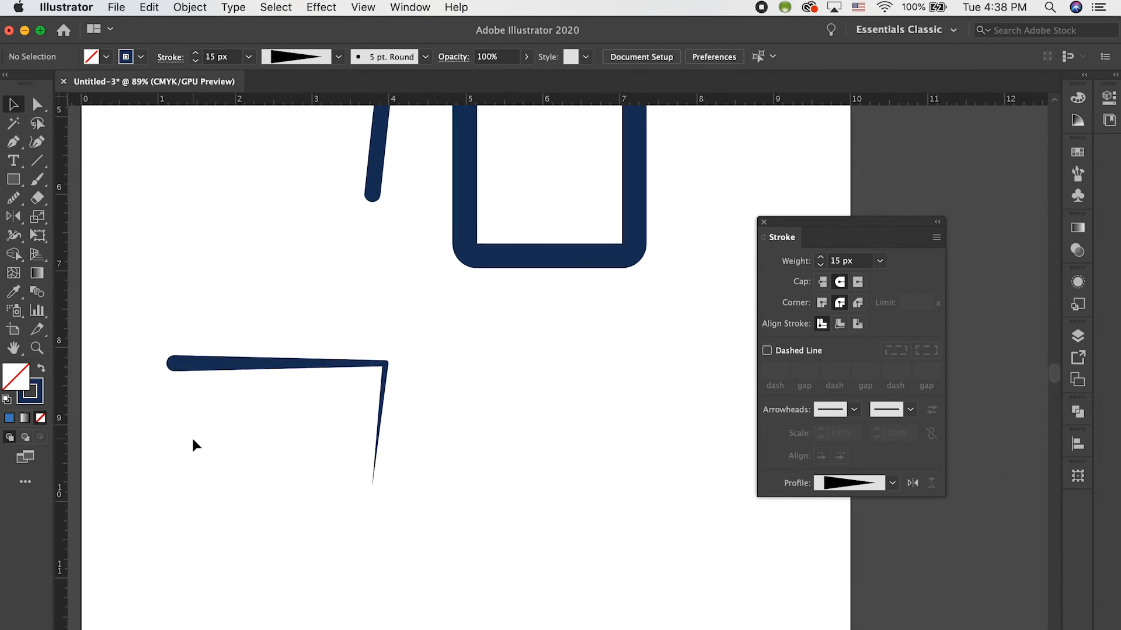
# Flip the wedge width profile along the copied bent path so its thin end swaps to the opposite end.
pyautogui.click(229, 354)
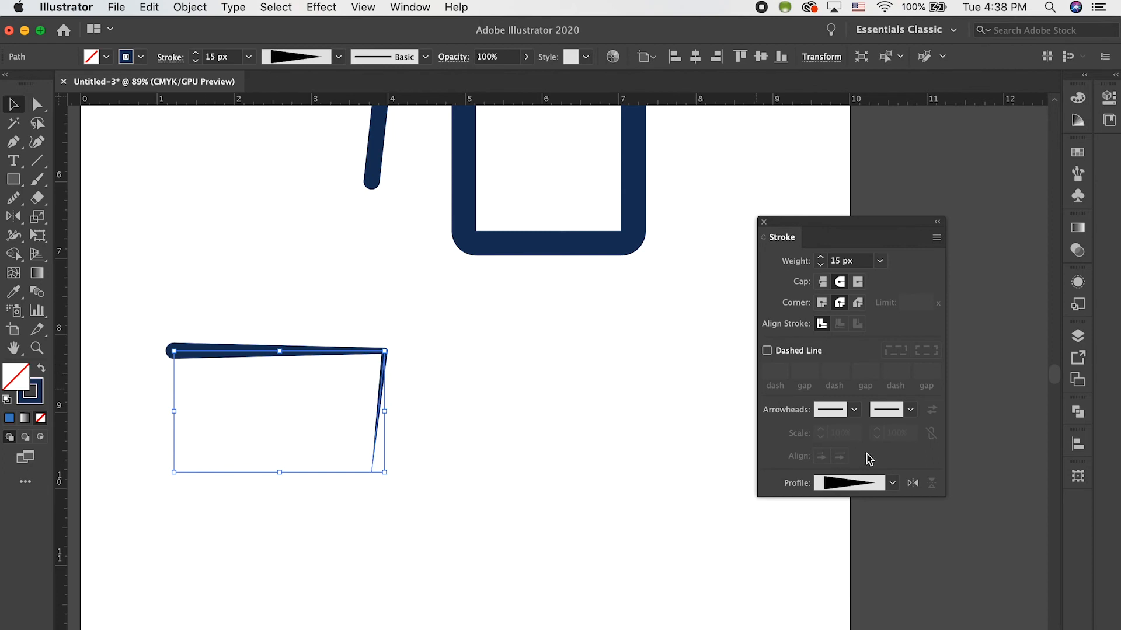
pyautogui.click(912, 483)
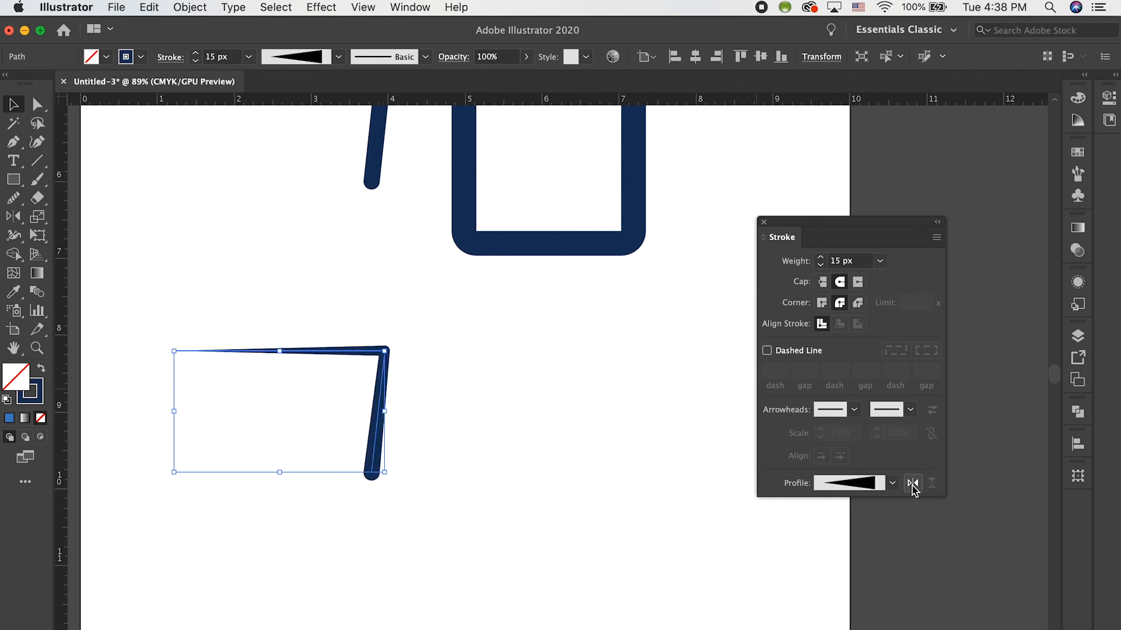
pyautogui.click(529, 514)
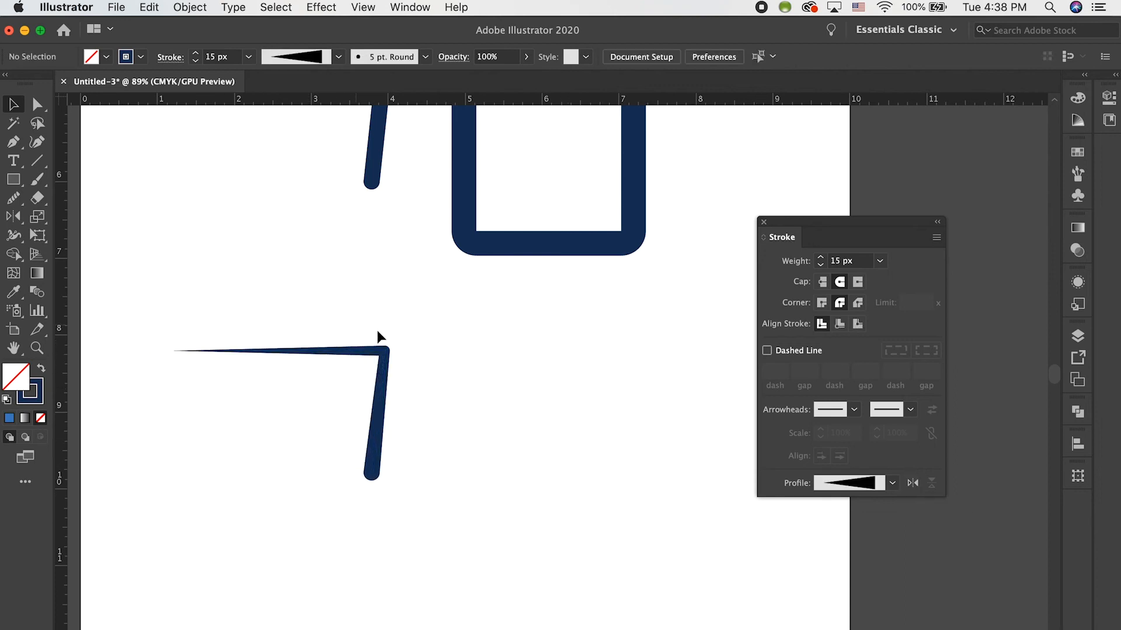
pyautogui.click(378, 403)
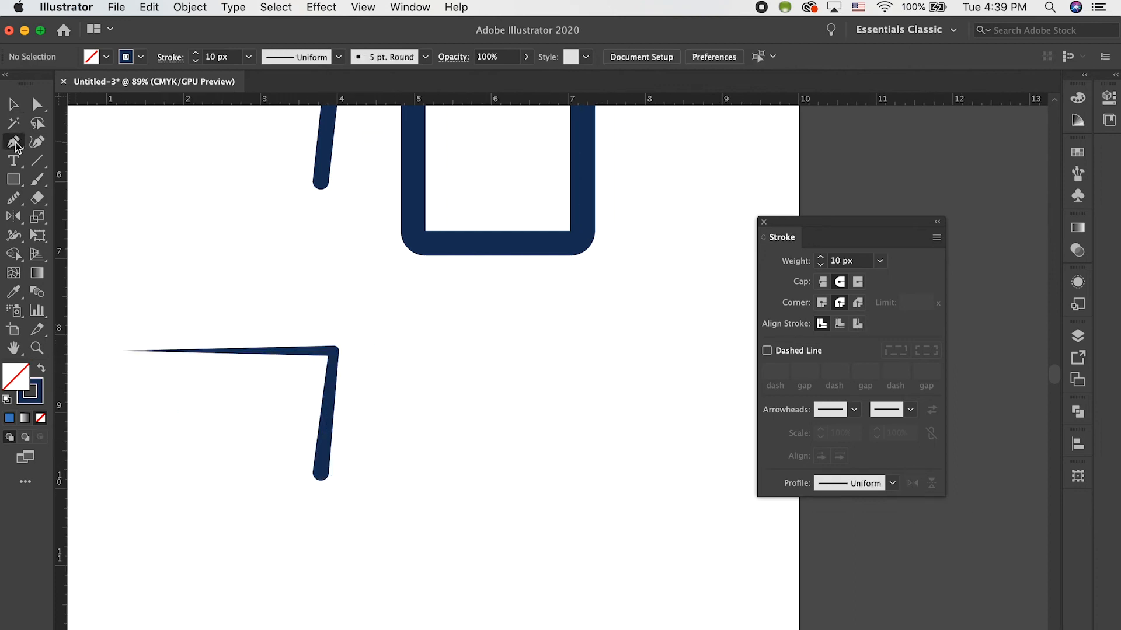
# Draw an unfilled square about 2.8 in wide with a 10 px stroke to the right of the tapered path.
pyautogui.click(13, 105)
pyautogui.click(17, 187)
pyautogui.moveTo(429, 326); pyautogui.dragTo(641, 491)
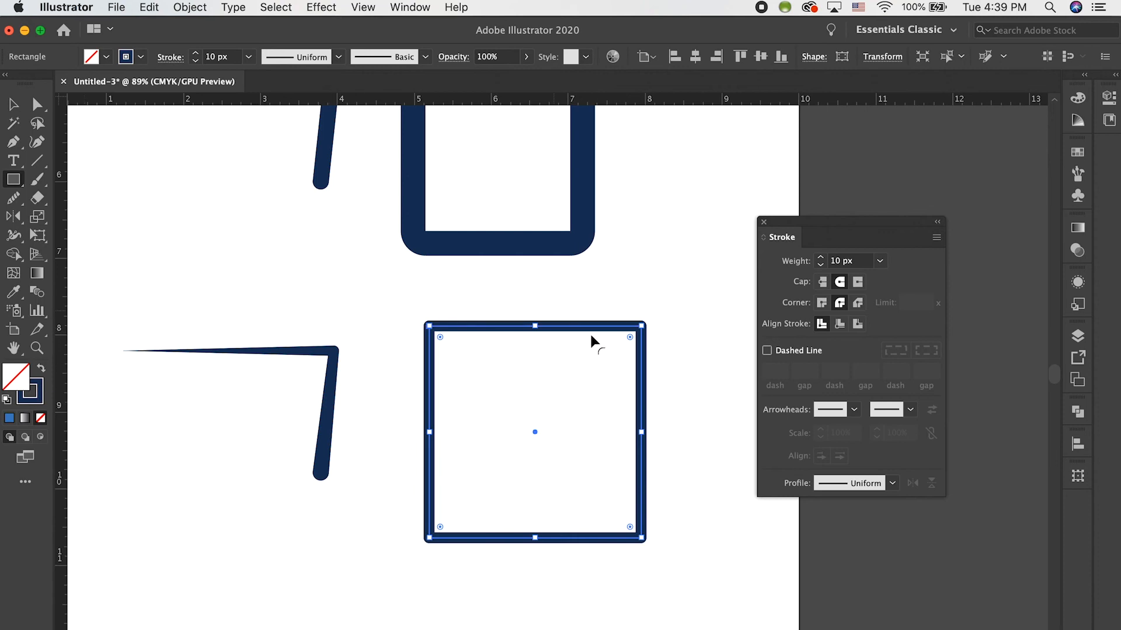
pyautogui.click(14, 105)
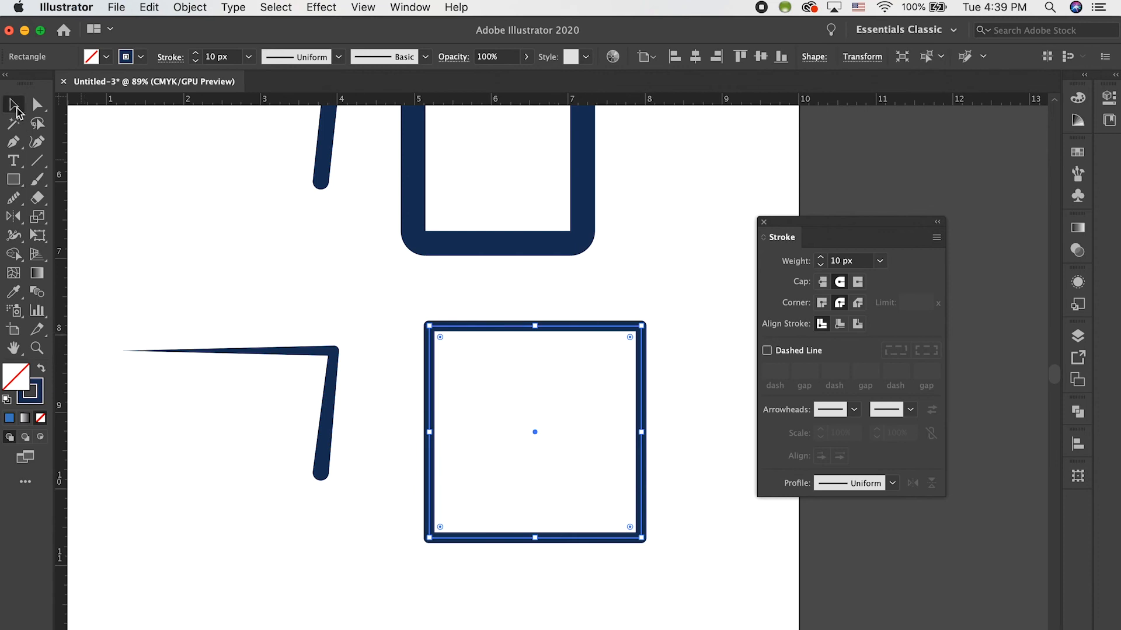
# Give the new square a dashed stroke with 15 px dashes and butt caps, with the dashes aligned to the corners.
pyautogui.click(767, 351)
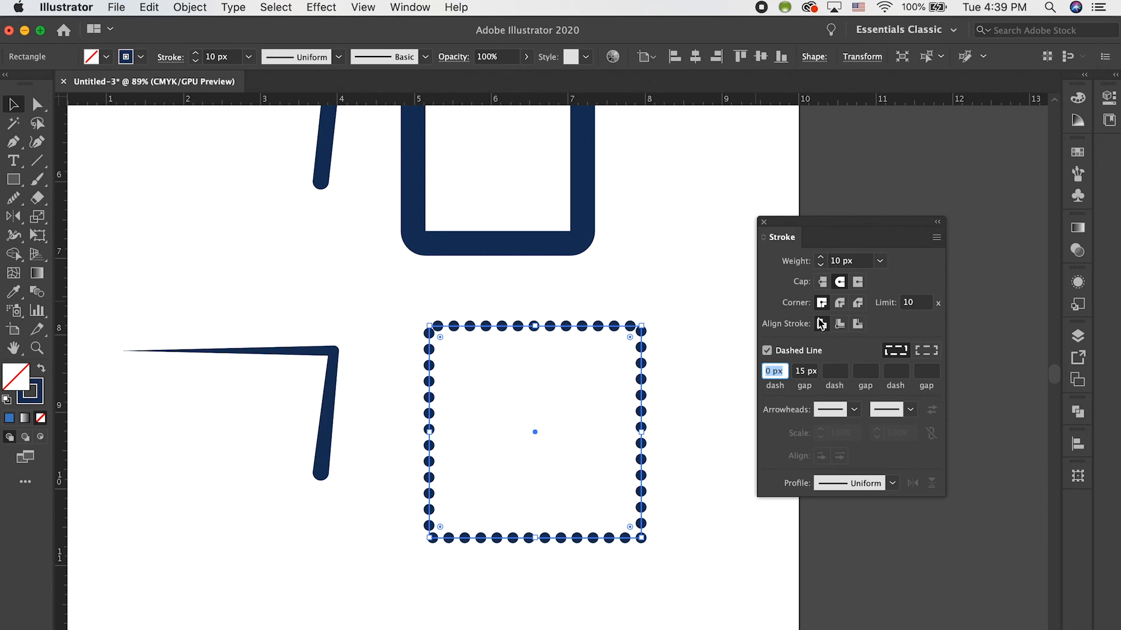
pyautogui.write('15')
pyautogui.click(793, 377)
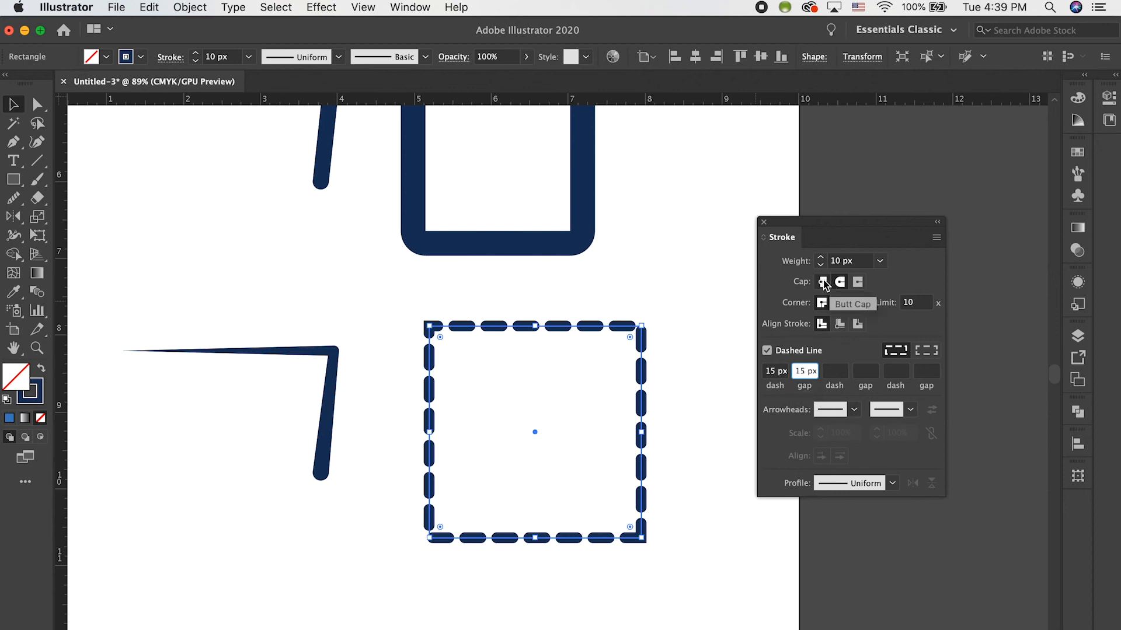
pyautogui.click(823, 282)
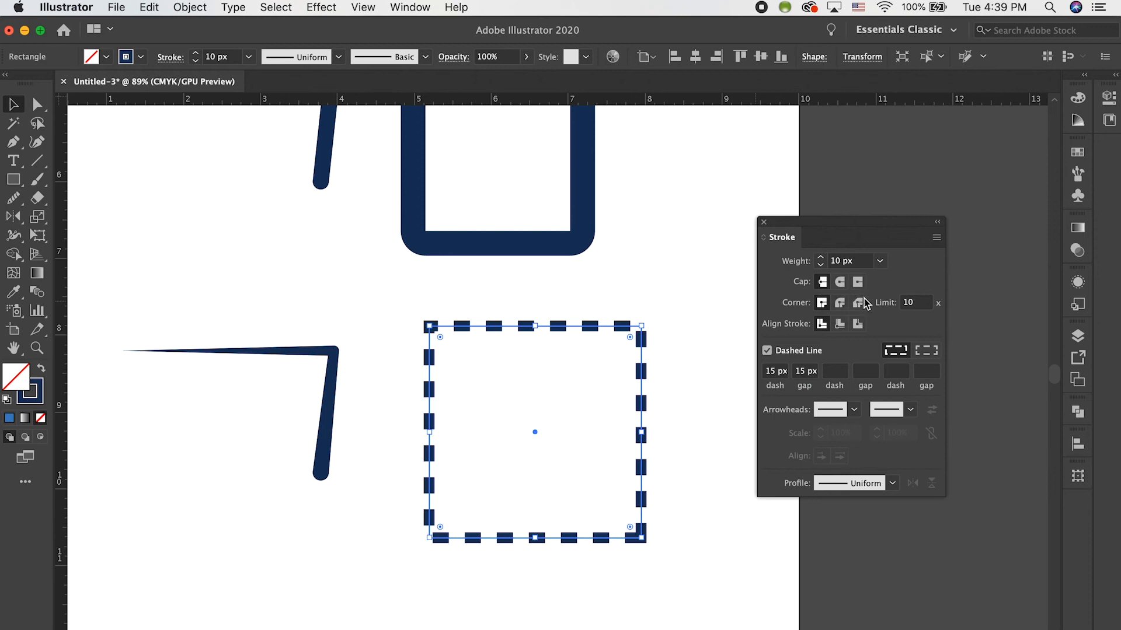
pyautogui.click(926, 351)
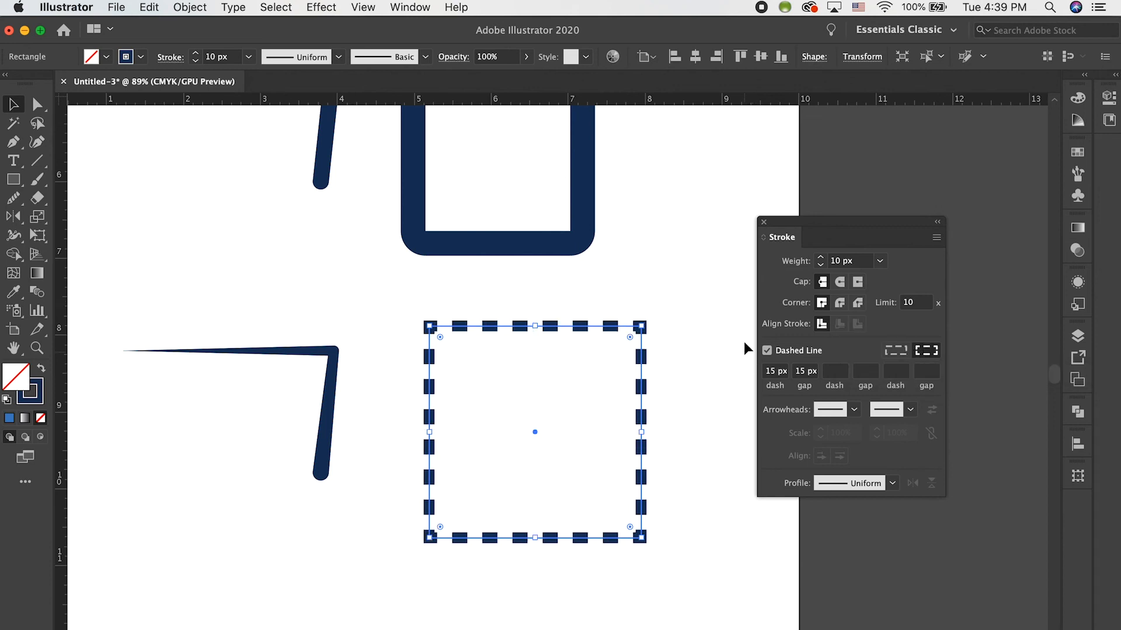
pyautogui.click(714, 356)
# Turn the square's dashes into dots with a 0 px dash, 20 px gap and round caps, and deselect the square.
pyautogui.click(767, 370)
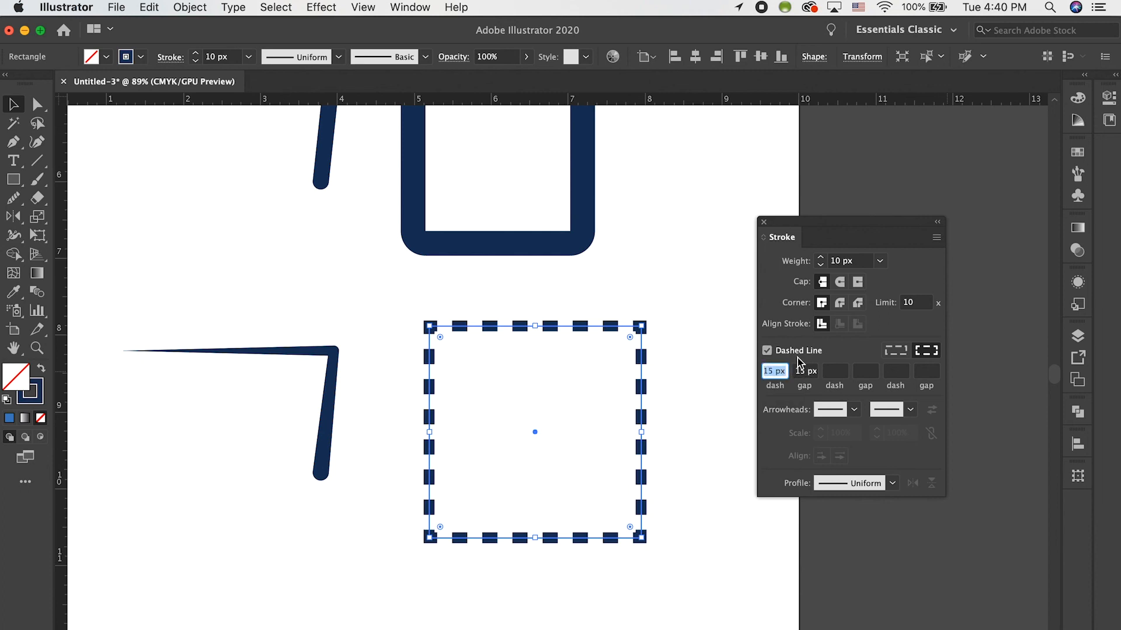
pyautogui.write('0')
pyautogui.click(800, 371)
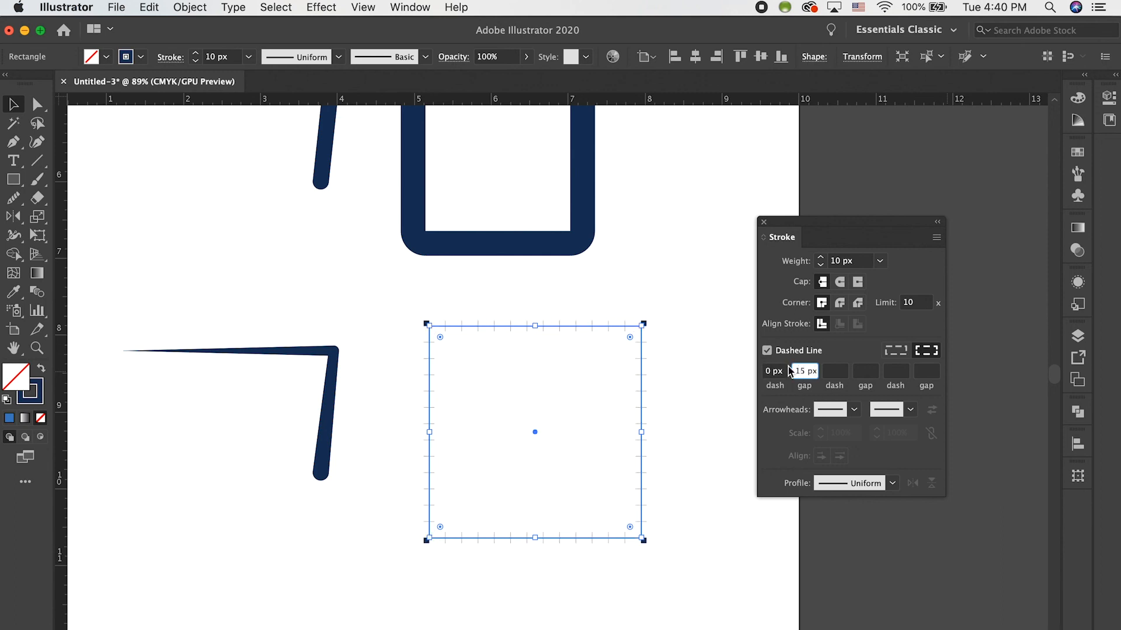
pyautogui.doubleClick(795, 372)
pyautogui.write('20')
pyautogui.press('Return')
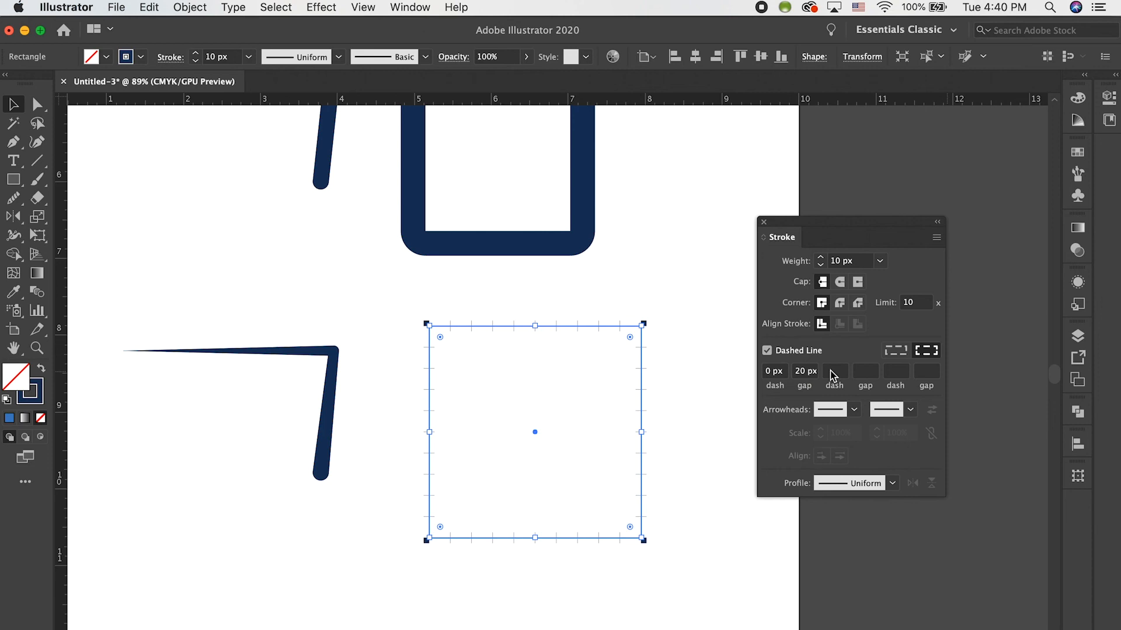
pyautogui.click(840, 283)
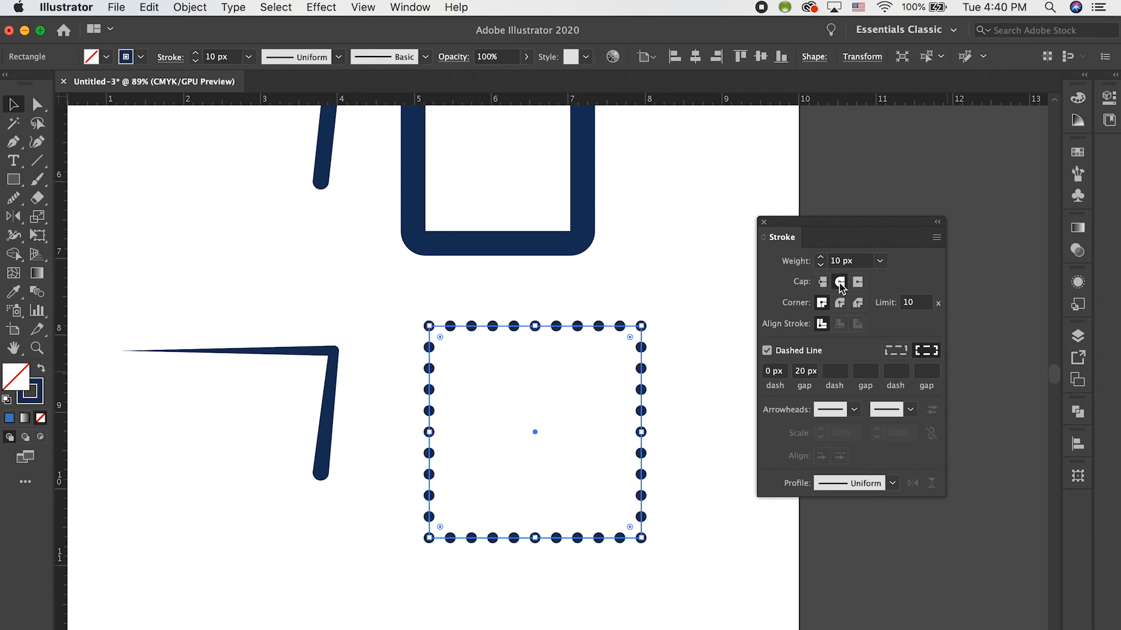
pyautogui.click(681, 383)
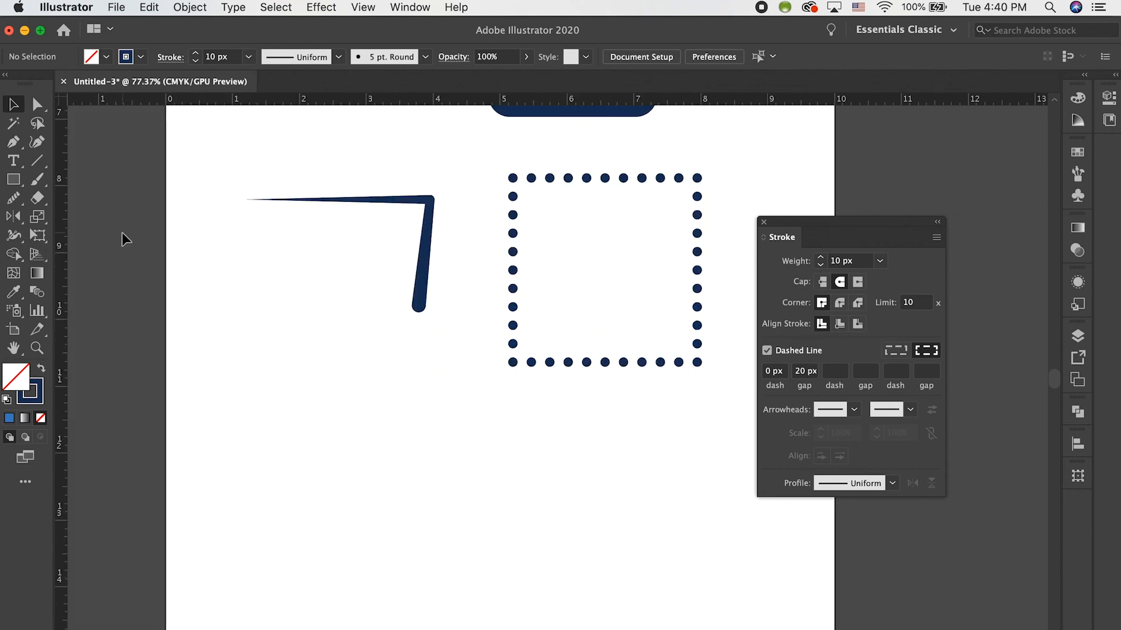
# Draw a horizontal line about 3.3 in long with the Pen tool below the tapered path and dotted square.
pyautogui.click(13, 142)
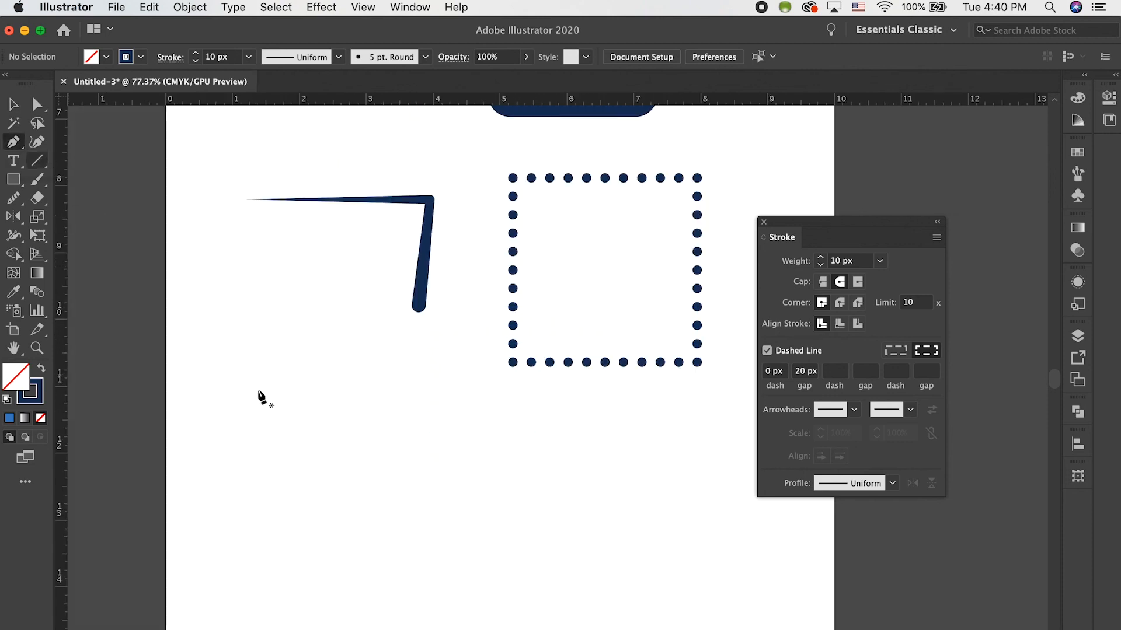
pyautogui.click(309, 477)
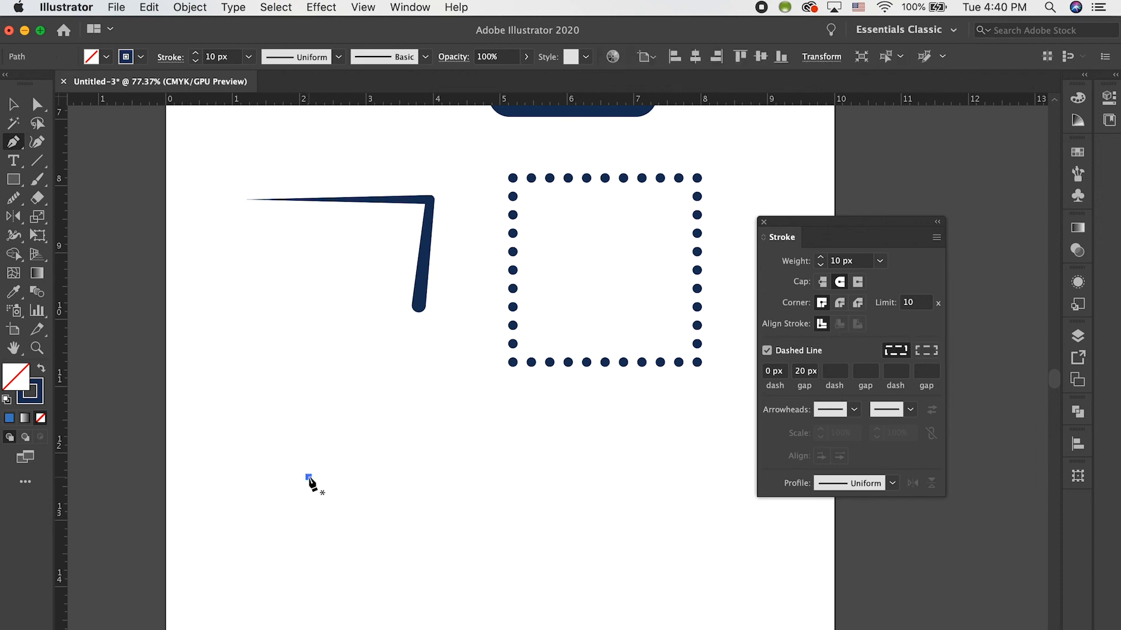
pyautogui.click(525, 477)
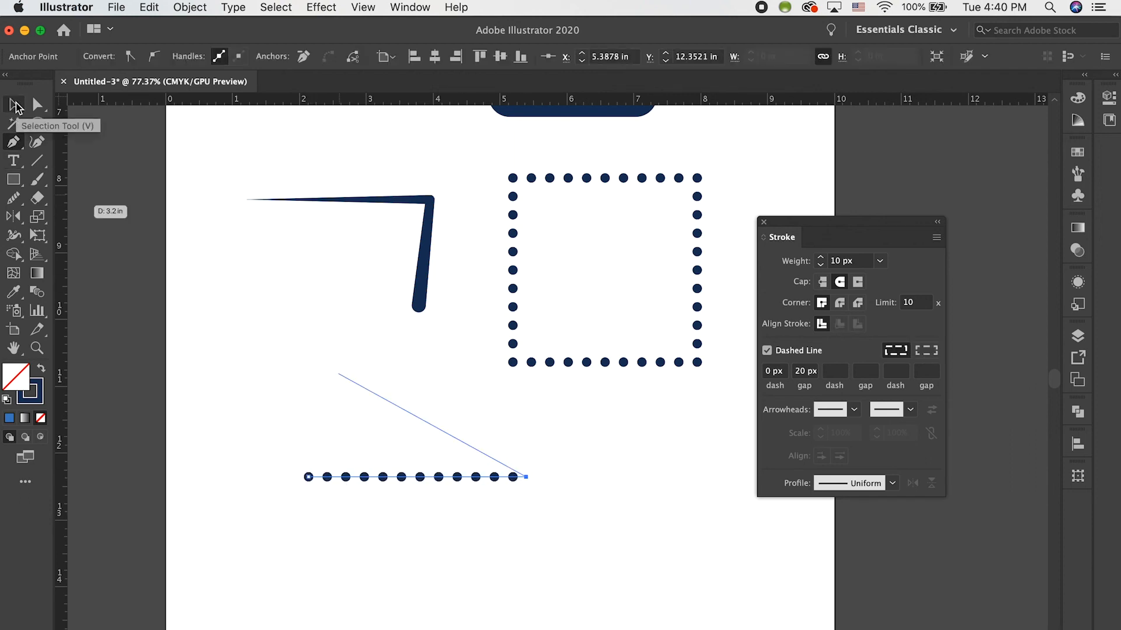
pyautogui.click(15, 105)
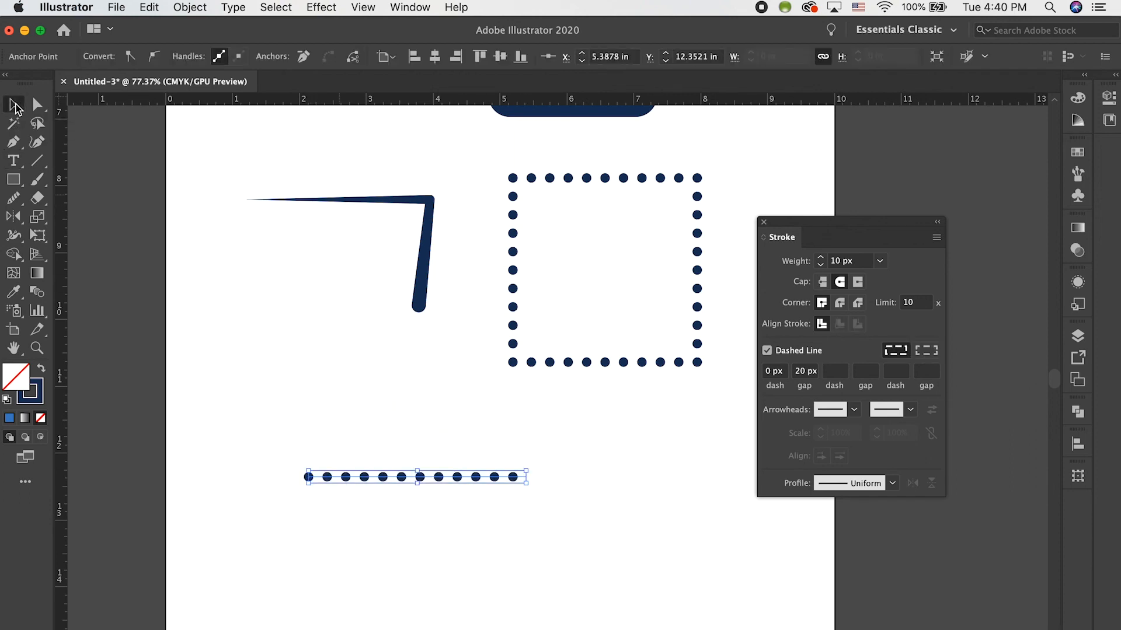
# Remove the dashes from the horizontal line and give its start a solid triangular arrowhead.
pyautogui.click(767, 351)
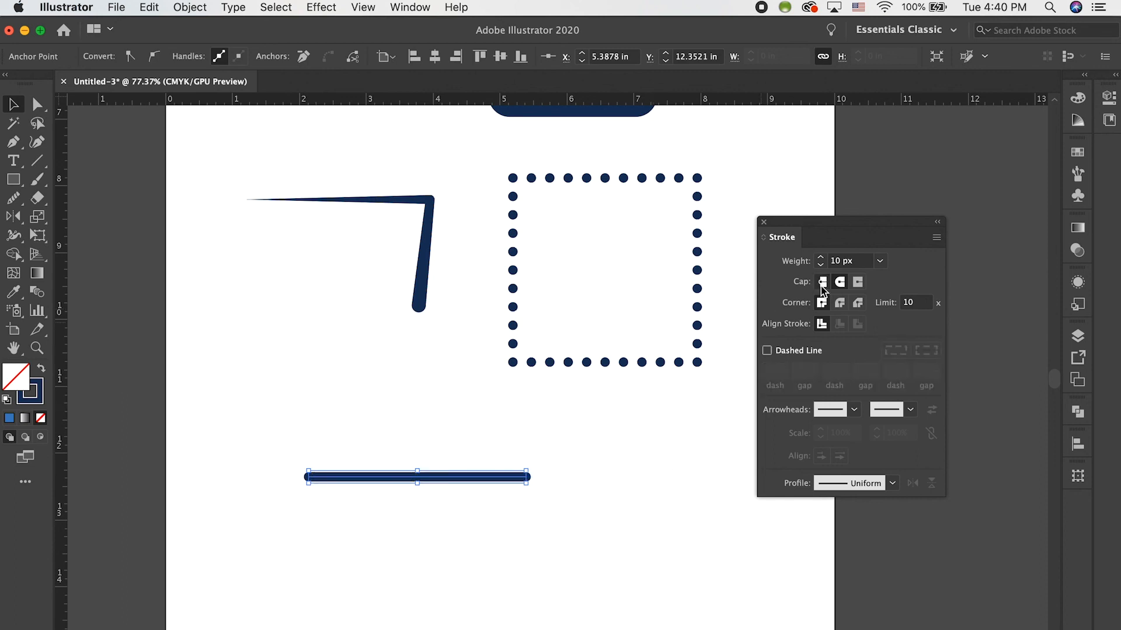
pyautogui.click(856, 410)
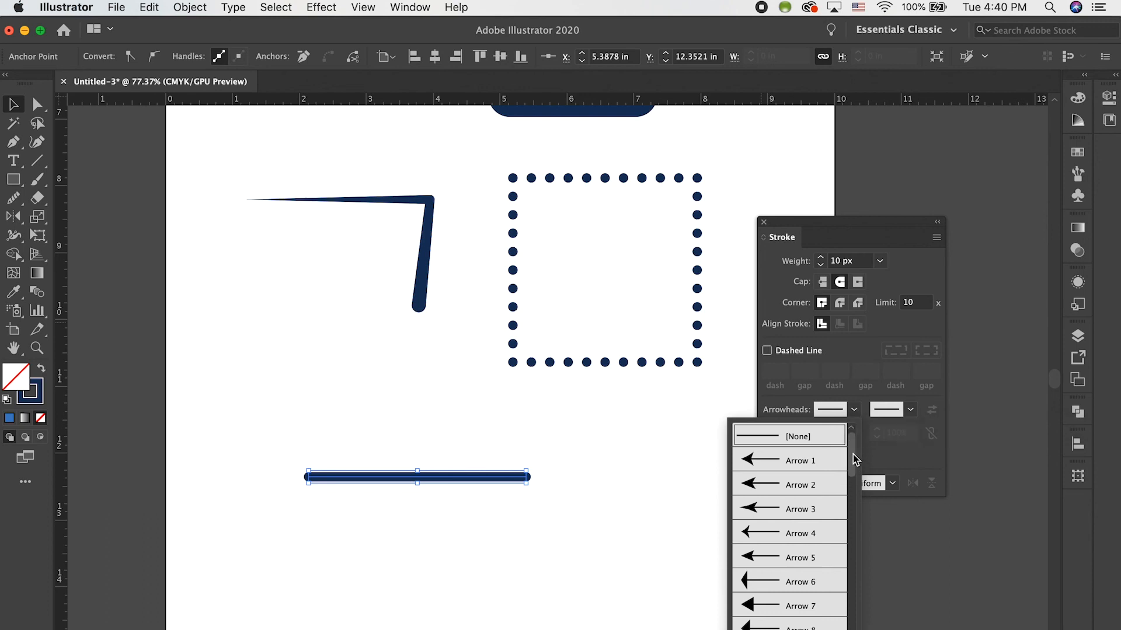
pyautogui.moveTo(848, 441); pyautogui.dragTo(857, 468)
pyautogui.click(785, 565)
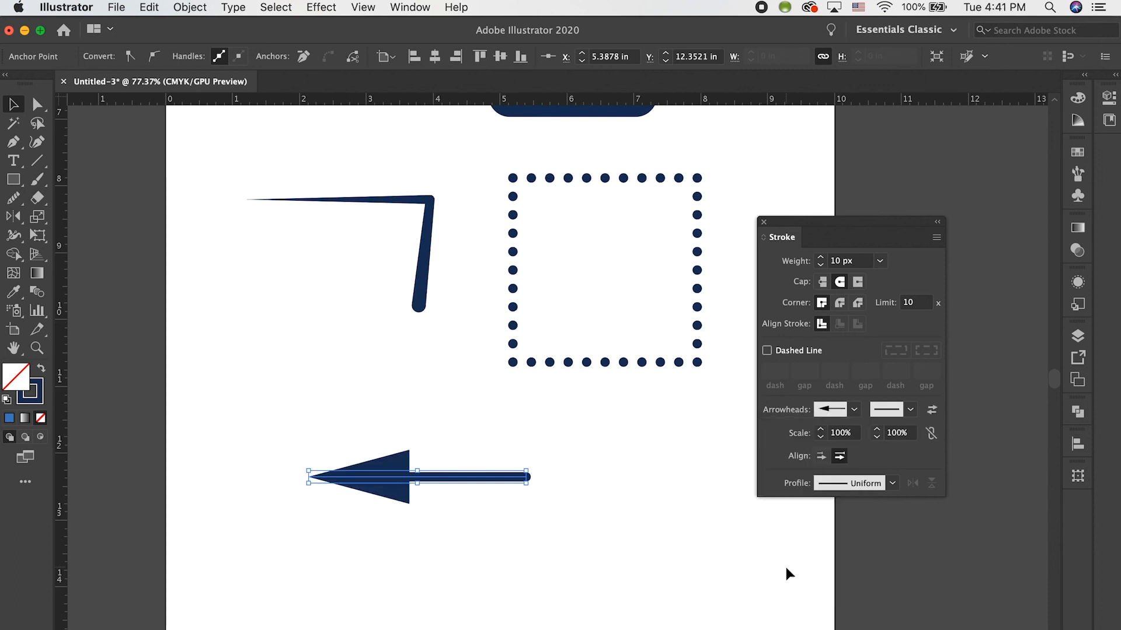
# Try a feathered tail and a pointing hand as the horizontal line's start arrowhead.
pyautogui.click(854, 409)
pyautogui.scroll(-1, 850, 511)
pyautogui.click(793, 609)
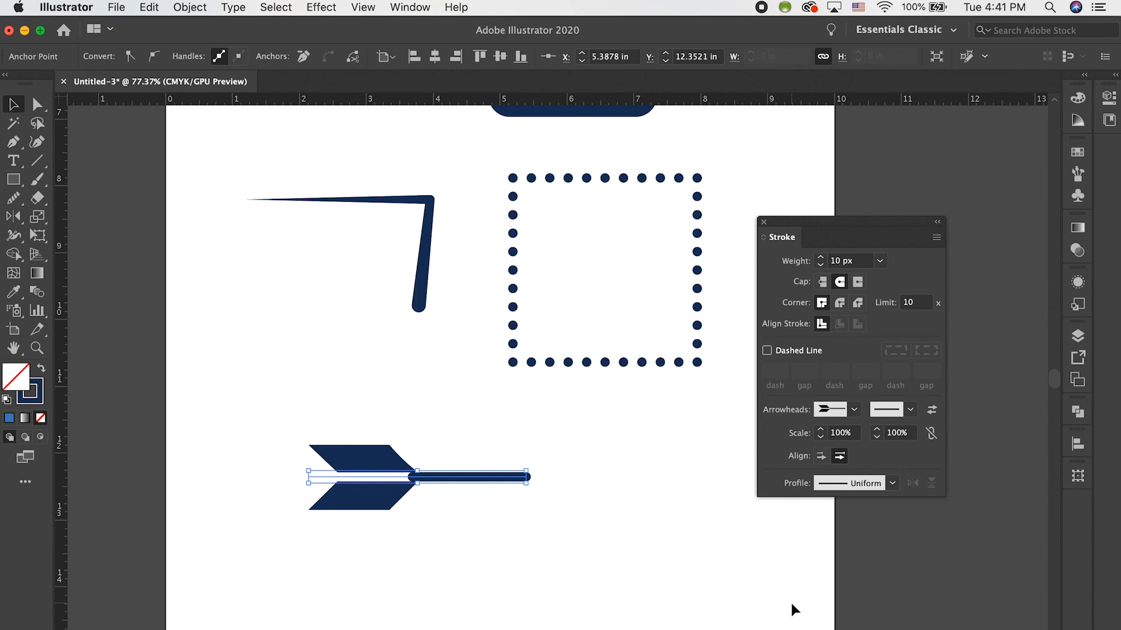
pyautogui.click(845, 413)
pyautogui.moveTo(846, 529); pyautogui.dragTo(851, 616)
pyautogui.click(758, 534)
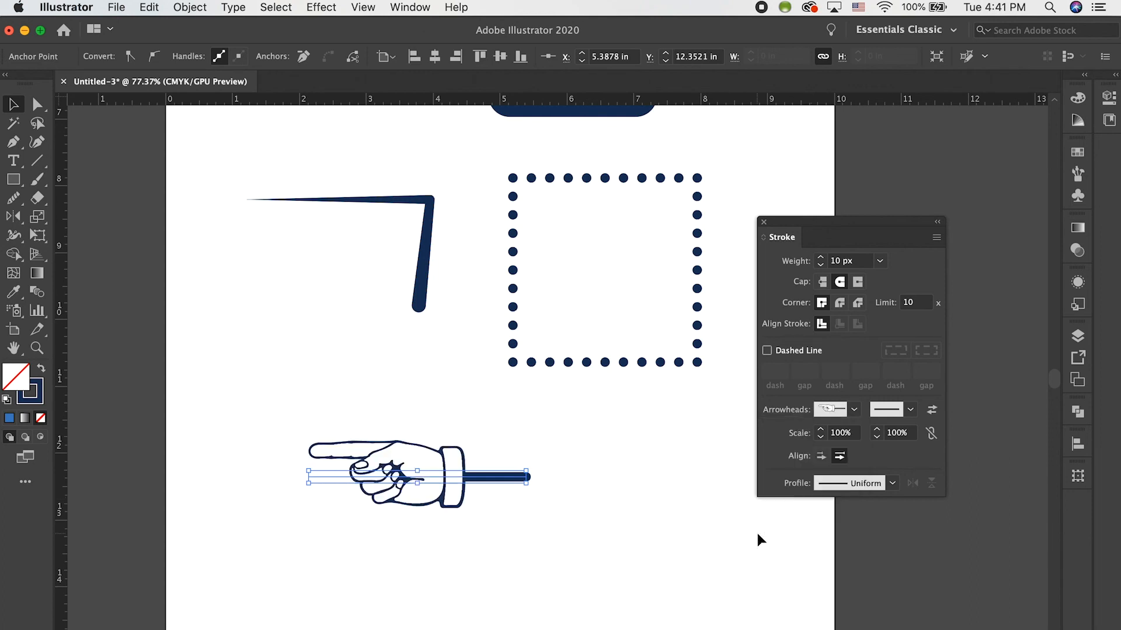
# Give the horizontal line the Arrow 15 start arrowhead and the Arrow 17 end arrowhead, and deselect it.
pyautogui.click(634, 523)
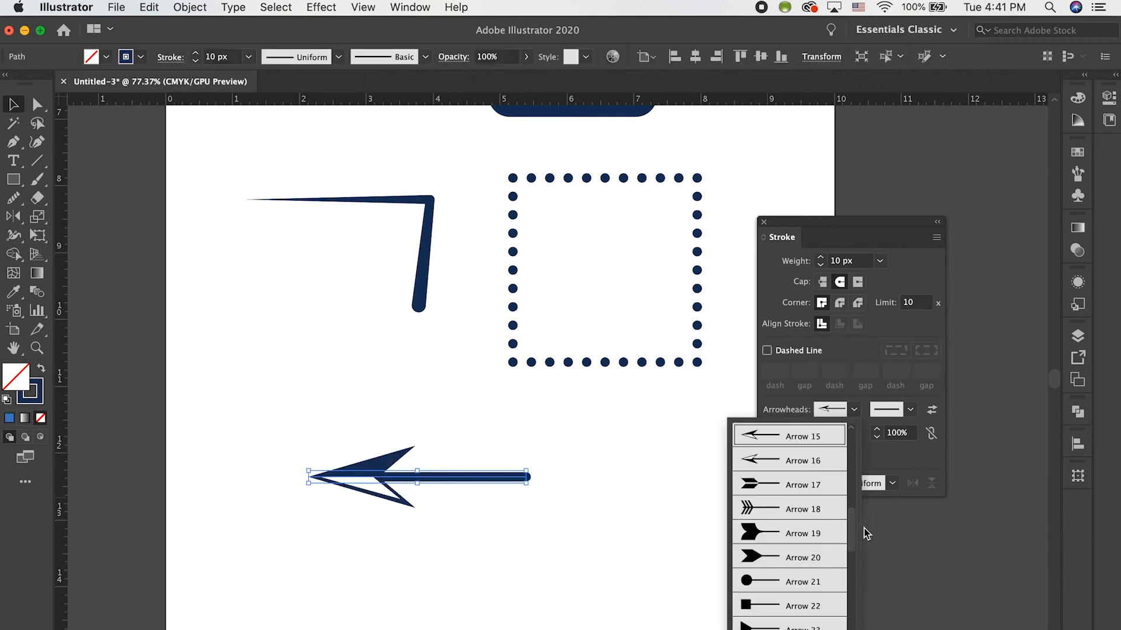
pyautogui.moveTo(854, 534); pyautogui.dragTo(853, 519)
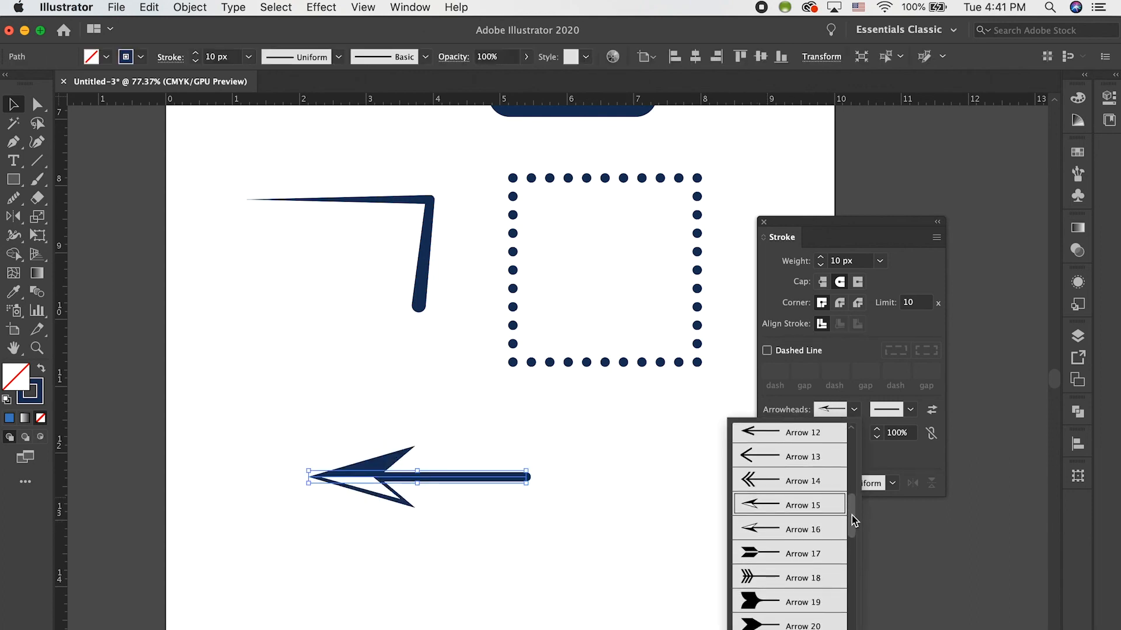
pyautogui.click(909, 411)
pyautogui.click(908, 415)
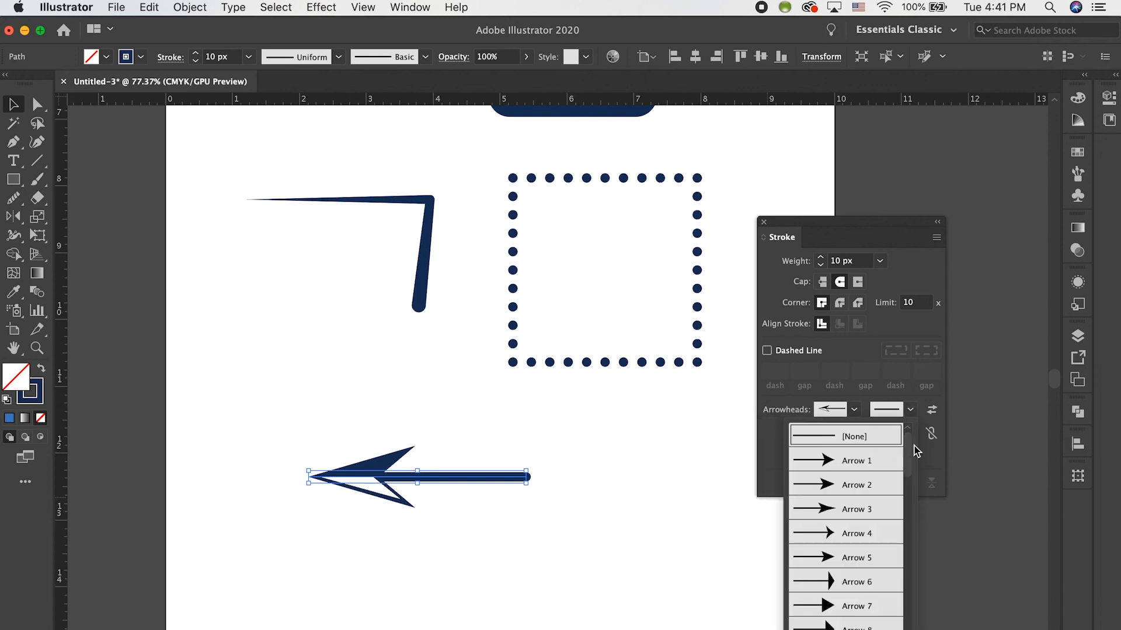
pyautogui.moveTo(905, 450); pyautogui.dragTo(908, 530)
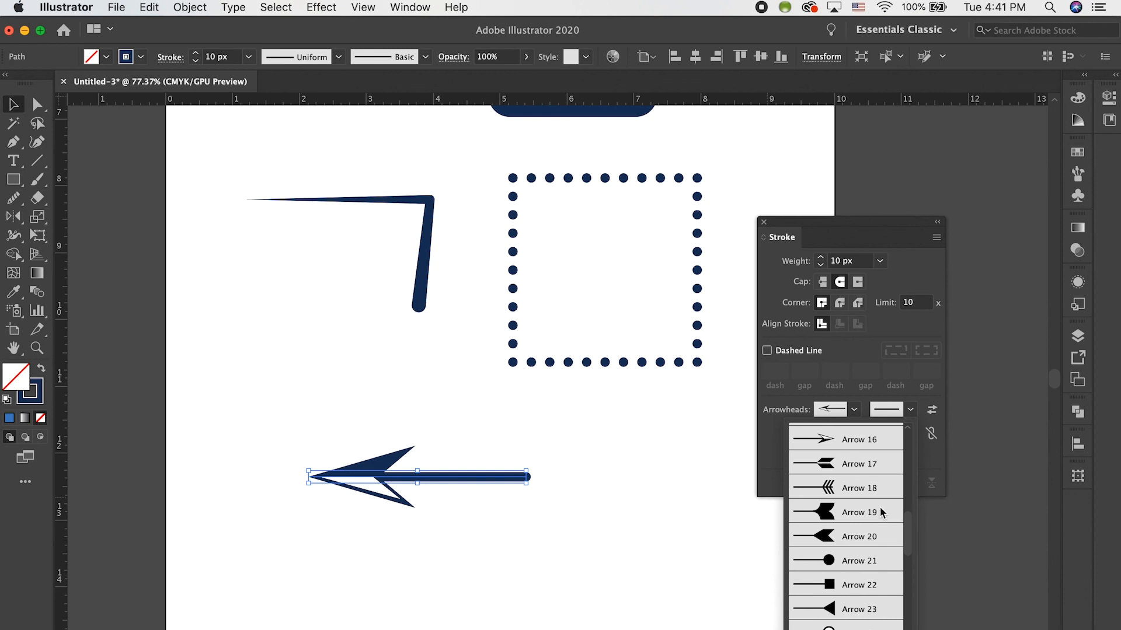
pyautogui.click(848, 467)
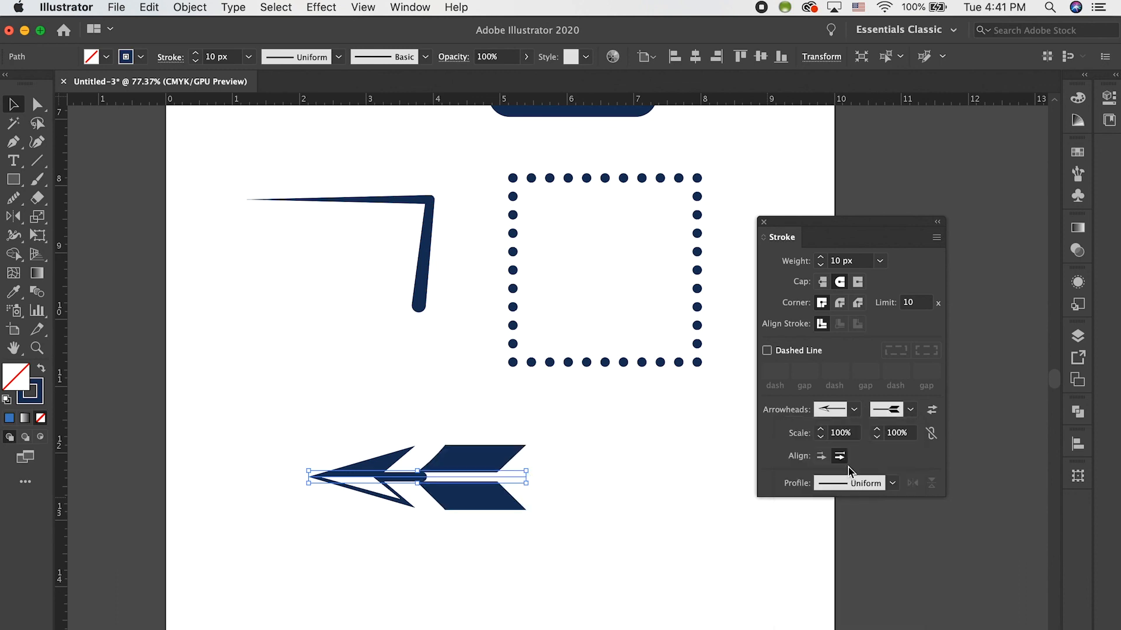
pyautogui.click(629, 484)
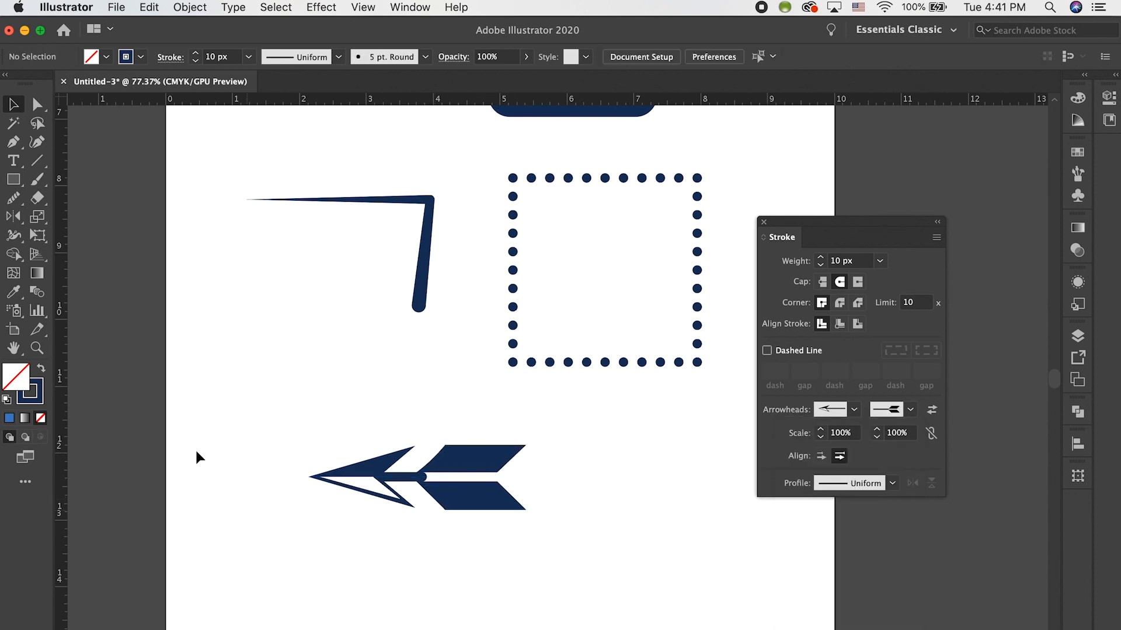
# Set the scale of the horizontal line's start arrowhead to 50%.
pyautogui.click(423, 485)
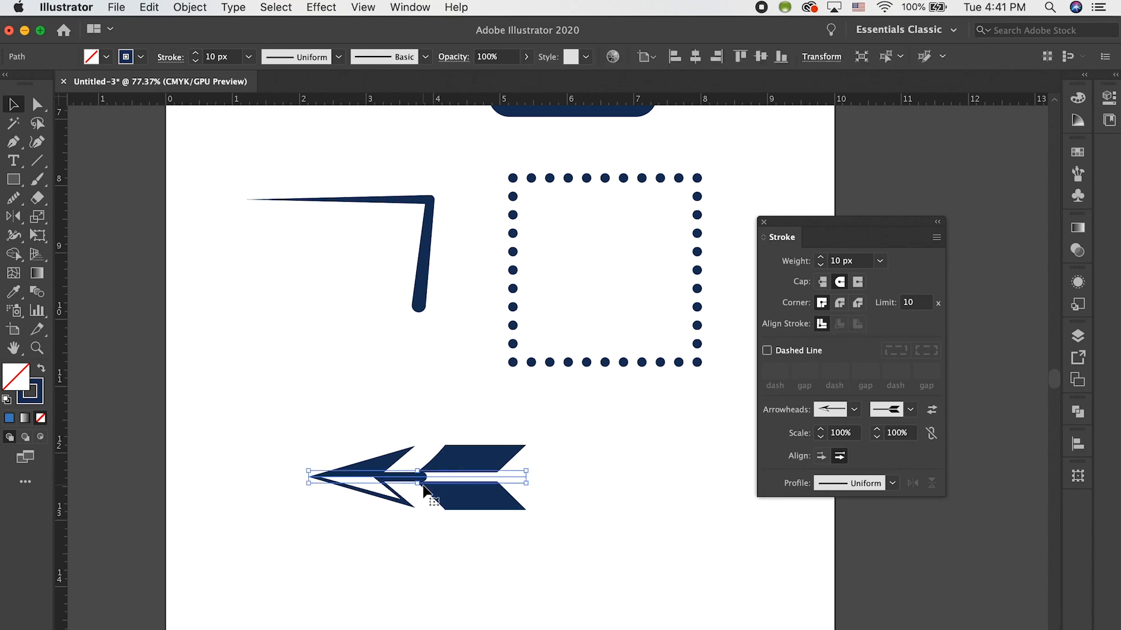
pyautogui.doubleClick(841, 433)
pyautogui.write('92')
pyautogui.press('Return')
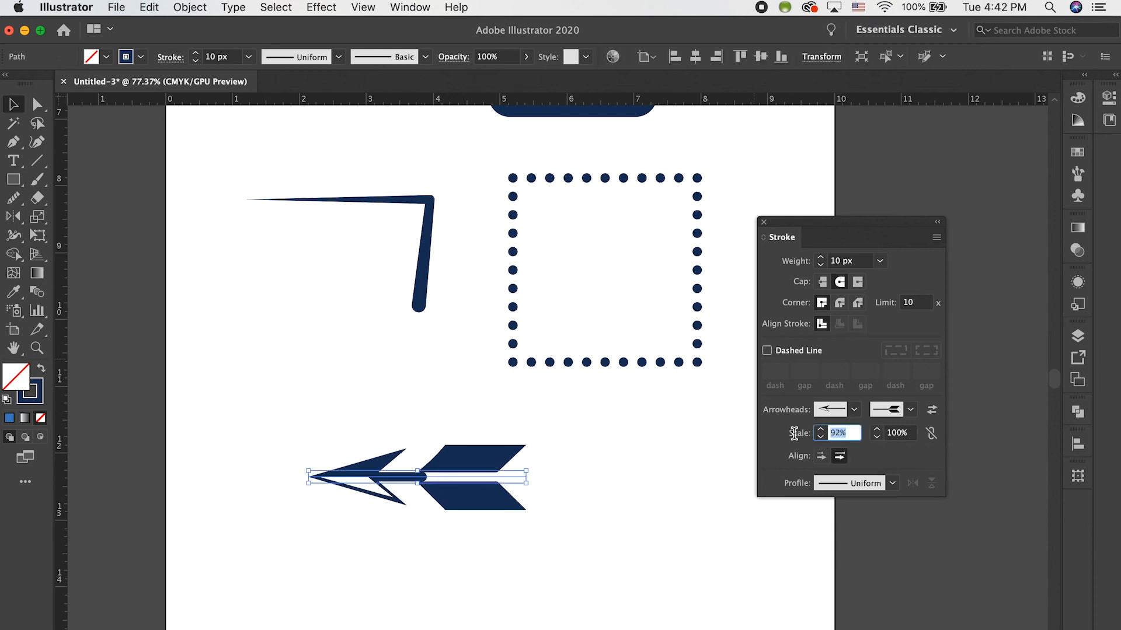
pyautogui.write('50')
pyautogui.press('Return')
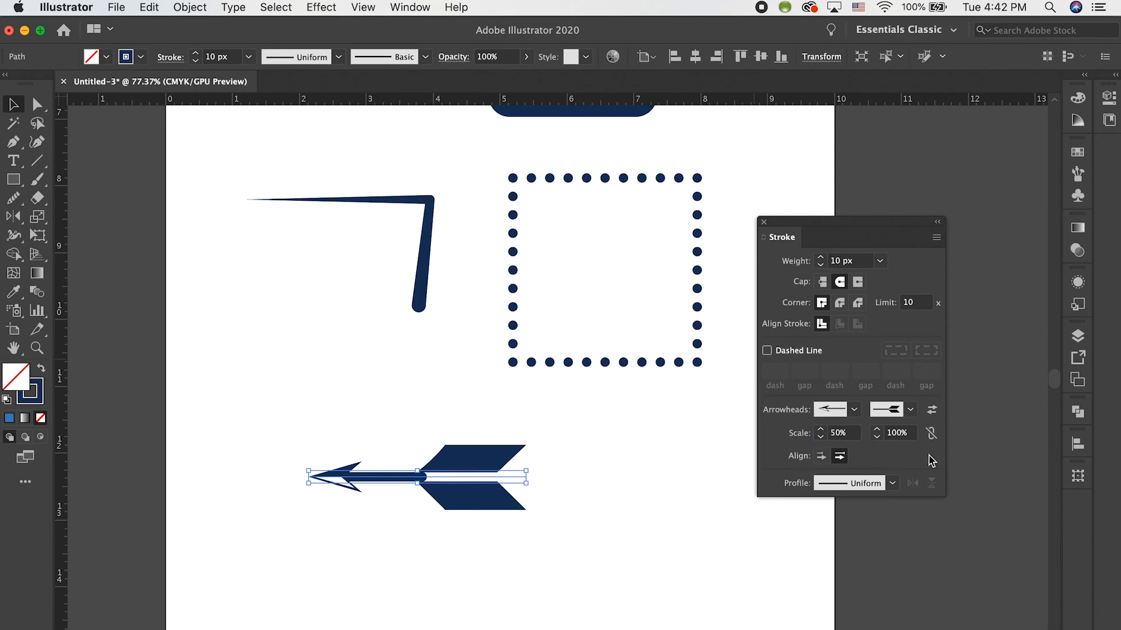
# Set the scale of the line's feathered end arrowhead to 50% and deselect the arrow.
pyautogui.doubleClick(902, 432)
pyautogui.write('50')
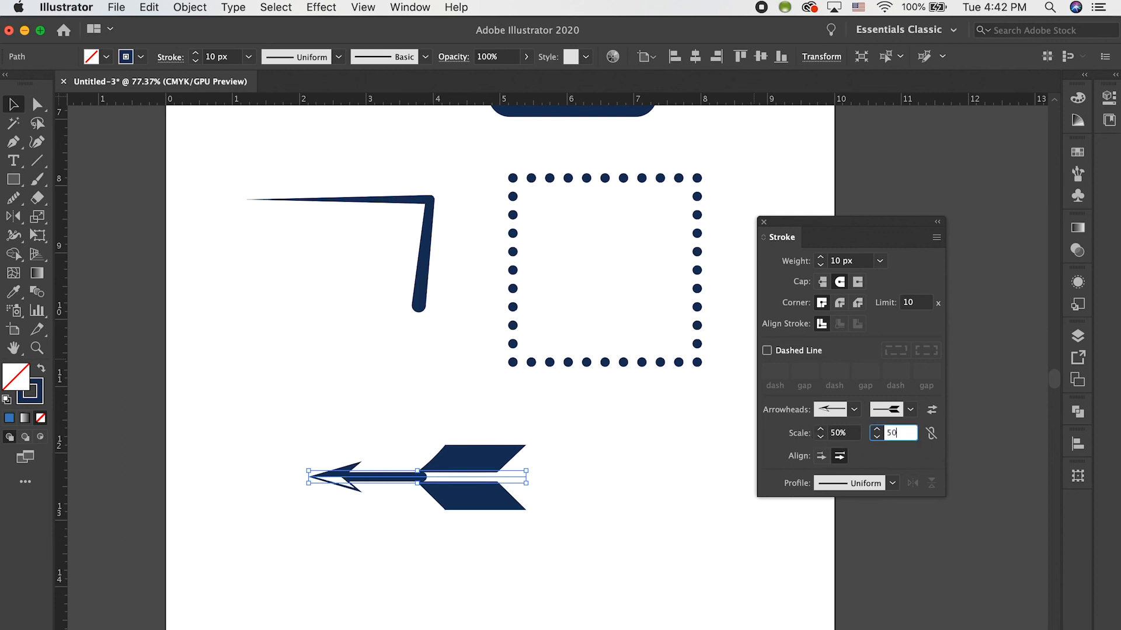
pyautogui.press('Return')
pyautogui.click(588, 479)
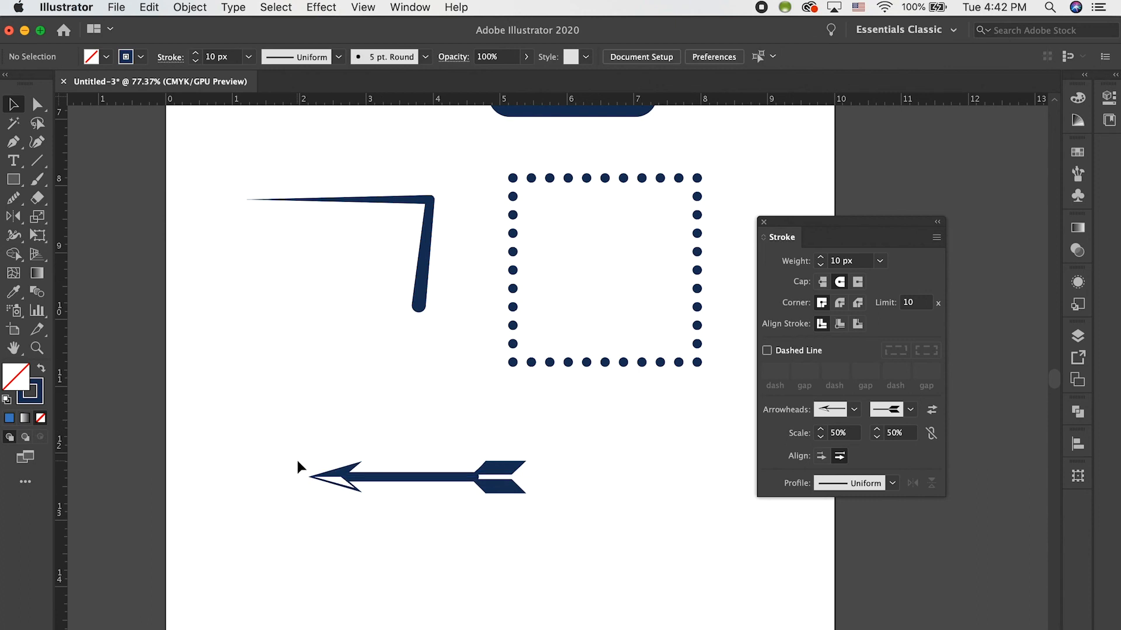
pyautogui.scroll(-5, 352, 431)
pyautogui.scroll(2, 393, 460)
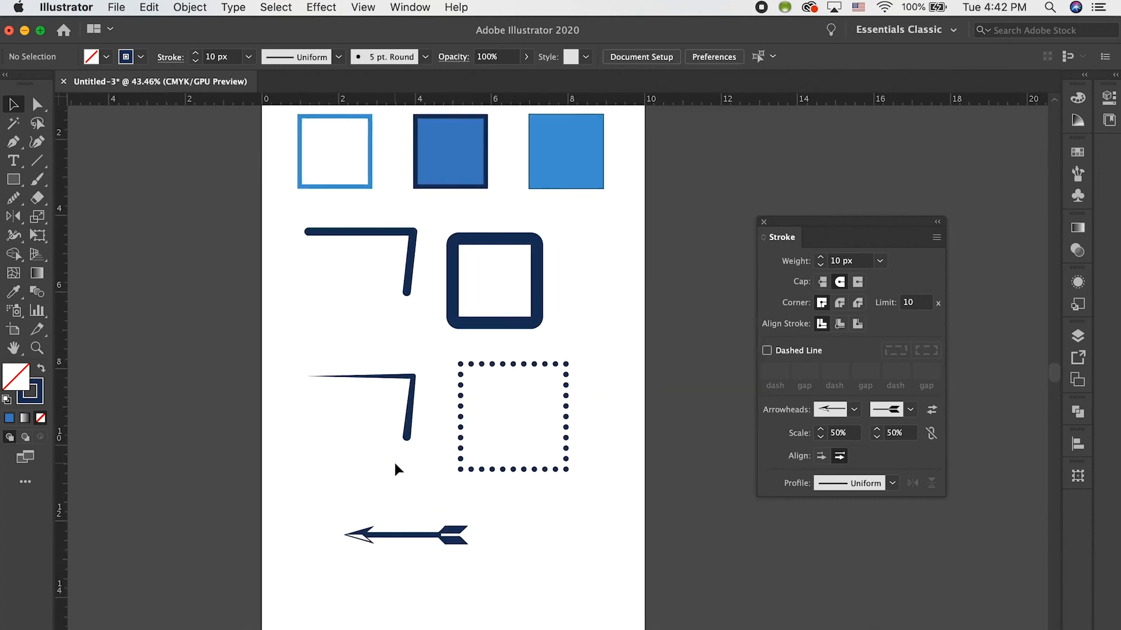